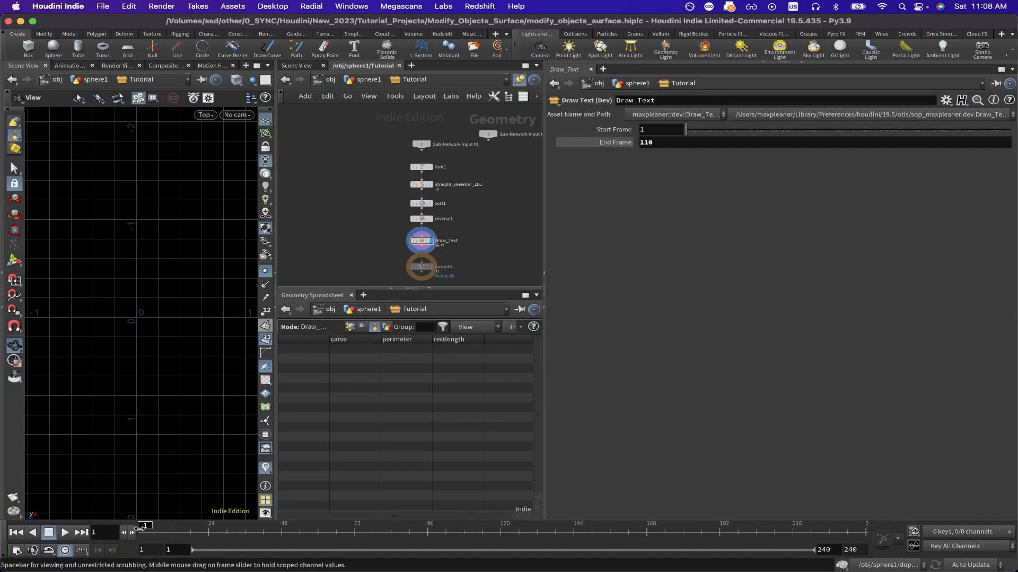
Play the text-drawing animation from frame 1 and stop it after the whole word is drawn.
{"action": "left_click_drag", "start_coordinate": [141, 528], "coordinate": [138, 529]}
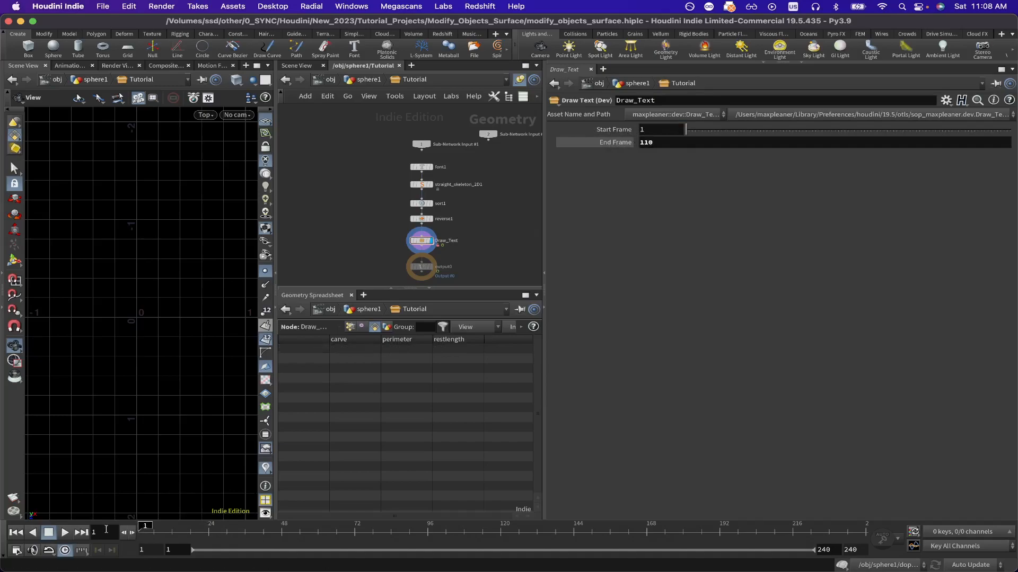
{"action": "left_click", "coordinate": [65, 531]}
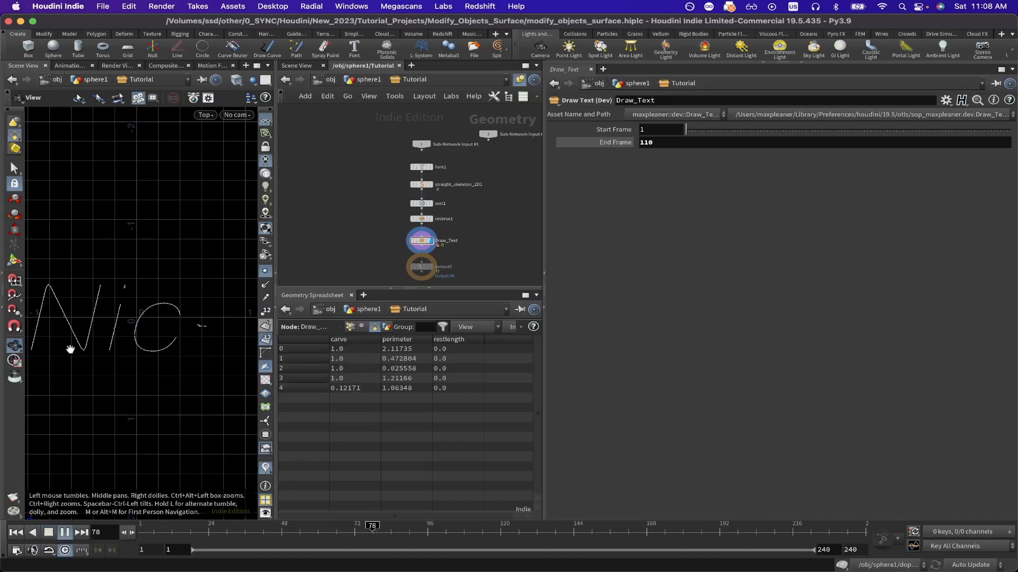
{"action": "left_click", "coordinate": [61, 534]}
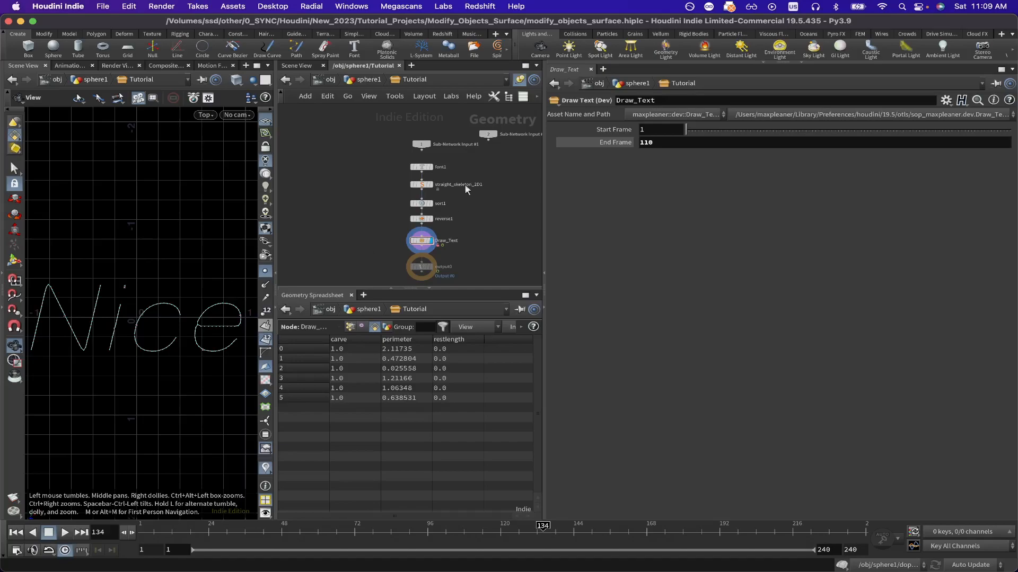
Display font1's output, switch the display to straight_skeleton_2D1 with its parameters open, and save the scene.
{"action": "left_click", "coordinate": [432, 167]}
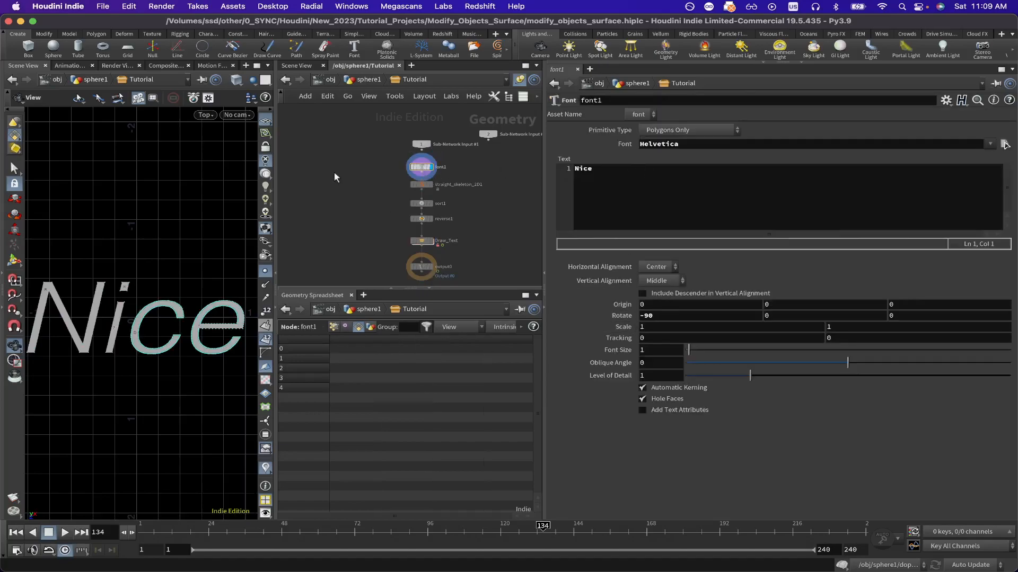
{"action": "left_click", "coordinate": [433, 185]}
{"action": "key", "text": "super+s"}
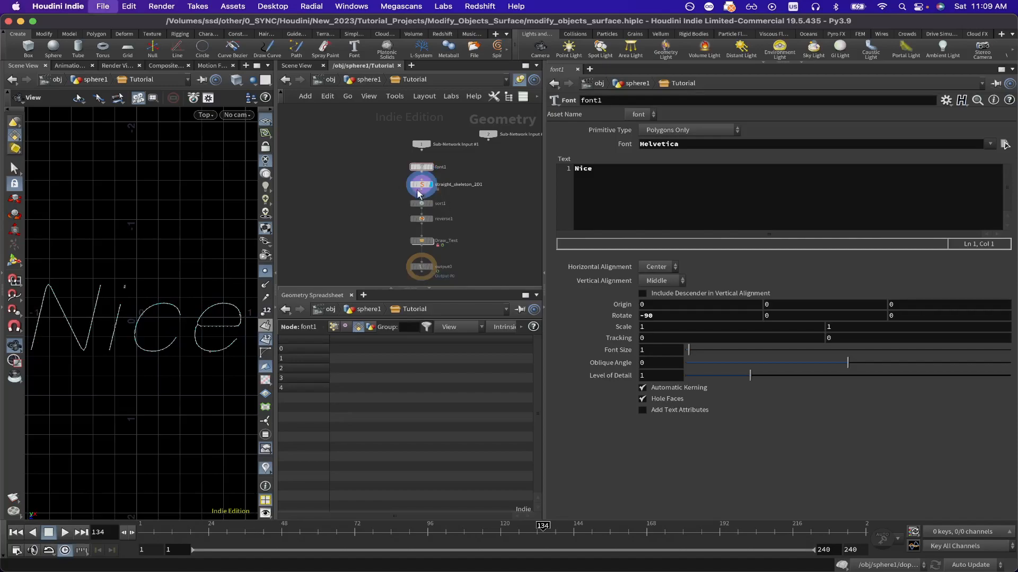
{"action": "left_click", "coordinate": [429, 191]}
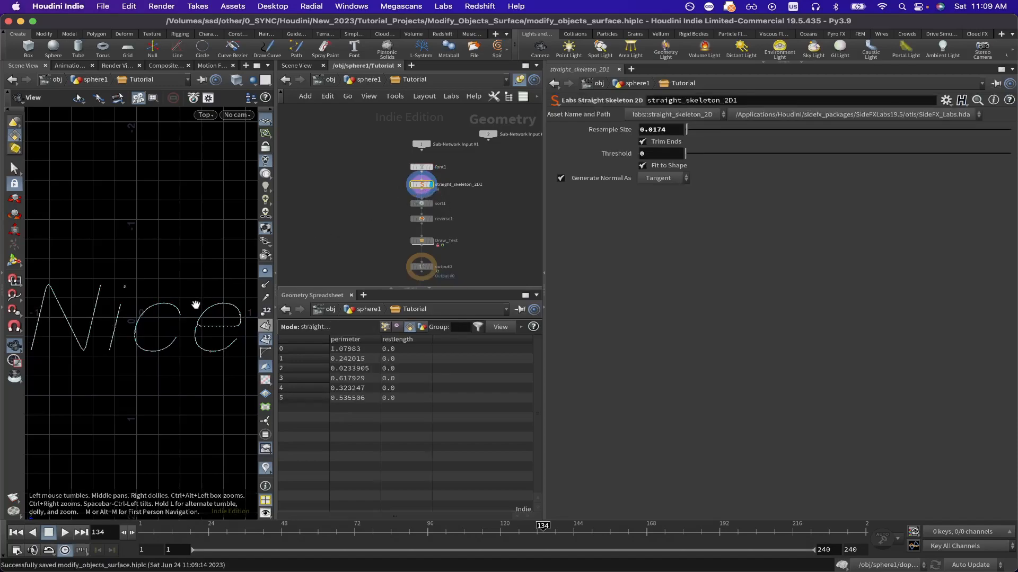
Widen the viewport and network panes so the whole word has more room.
{"action": "scroll", "coordinate": [130, 300], "scroll_direction": "down", "scroll_amount": 3}
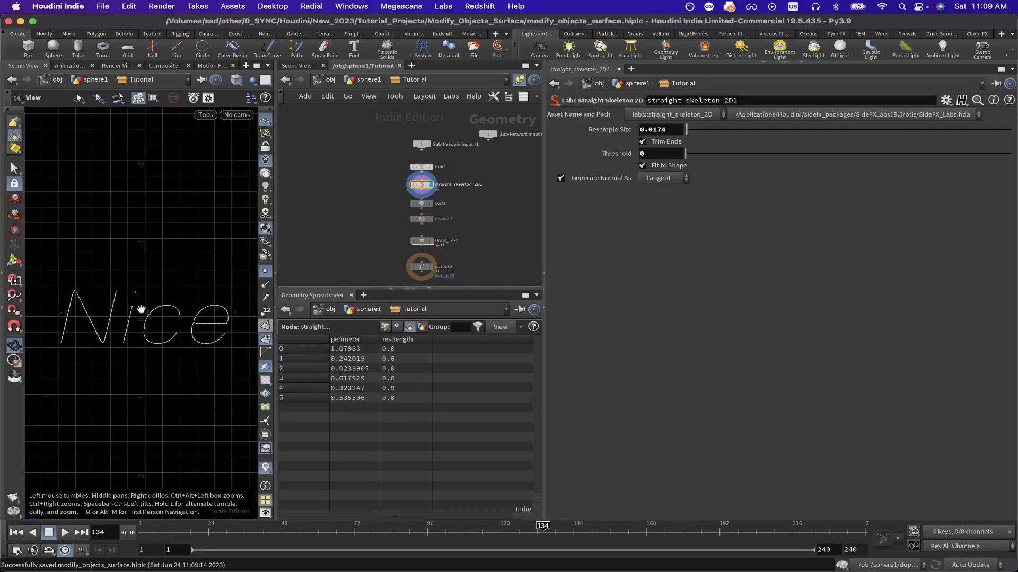
{"action": "left_click_drag", "start_coordinate": [275, 293], "coordinate": [308, 293]}
{"action": "left_click_drag", "start_coordinate": [544, 293], "coordinate": [598, 291]}
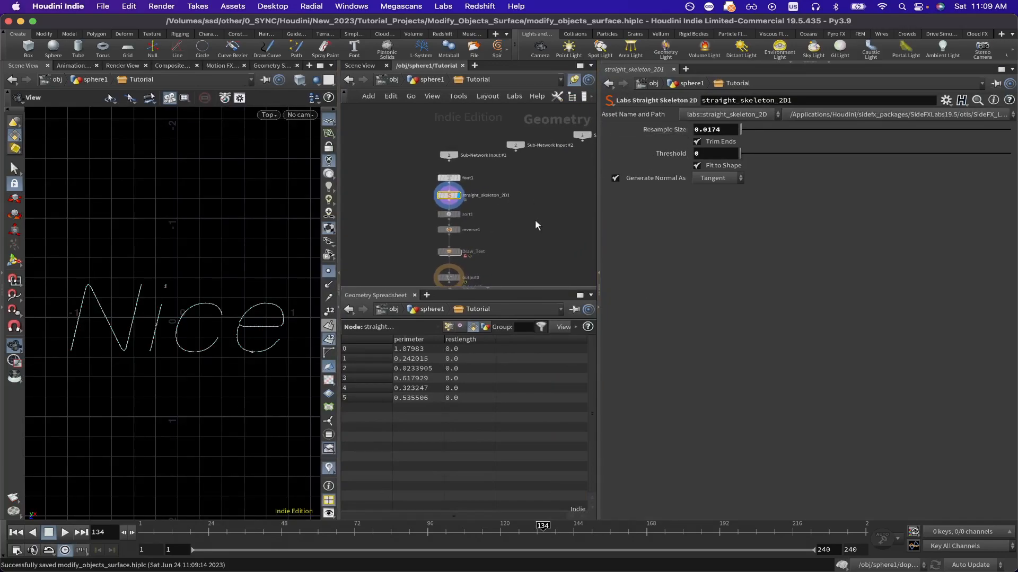
Add a second Labs Straight Skeleton 2D node, wire font1 into it, and display its result.
{"action": "key", "text": "Tab"}
{"action": "type", "text": "st"}
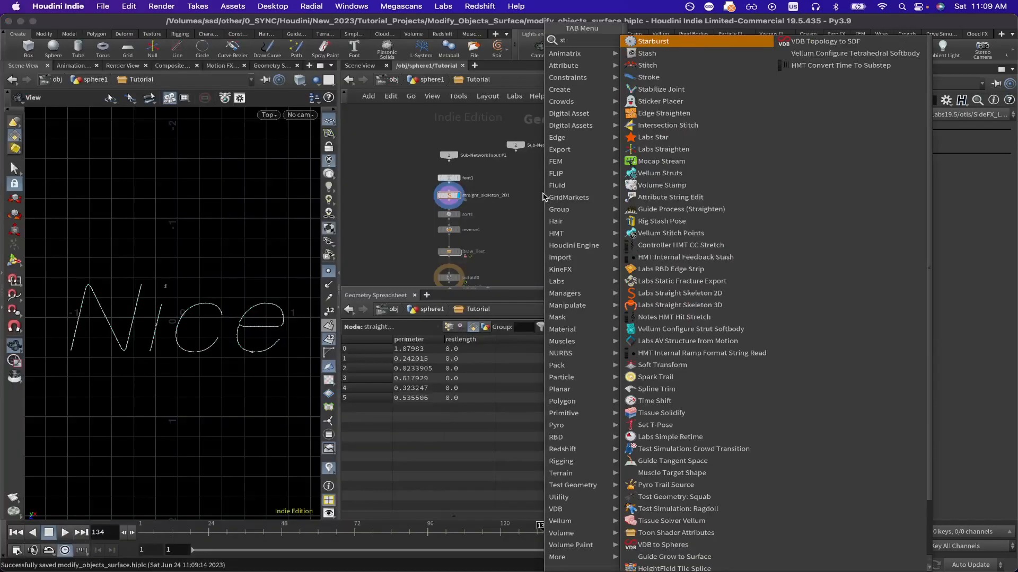
{"action": "type", "text": "raig"}
{"action": "key", "text": "Down"}
{"action": "key", "text": "Down"}
{"action": "key", "text": "Down"}
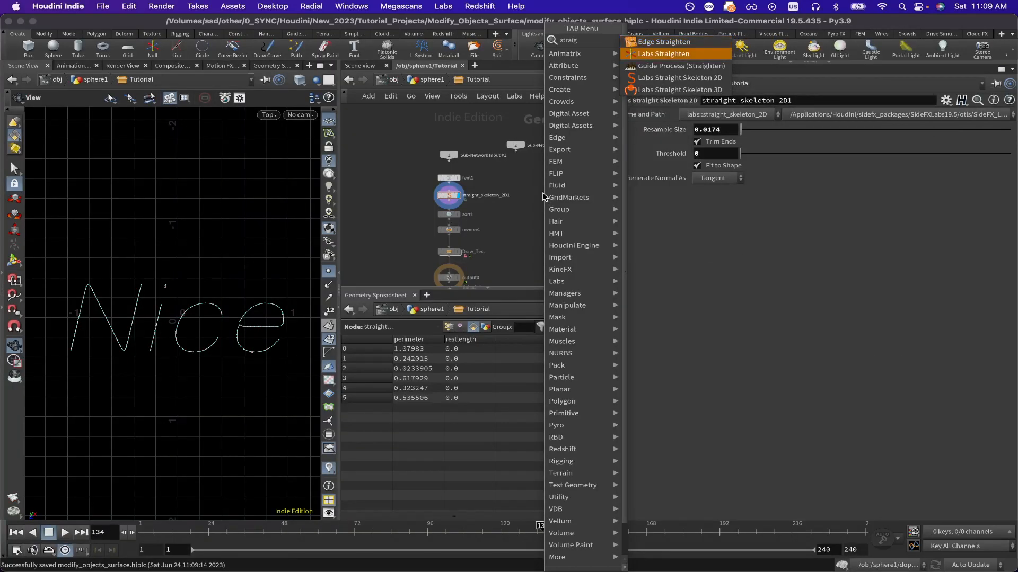
{"action": "key", "text": "Escape"}
{"action": "left_click", "coordinate": [542, 192]}
{"action": "left_click_drag", "start_coordinate": [544, 189], "coordinate": [446, 185]}
{"action": "left_click", "coordinate": [542, 191]}
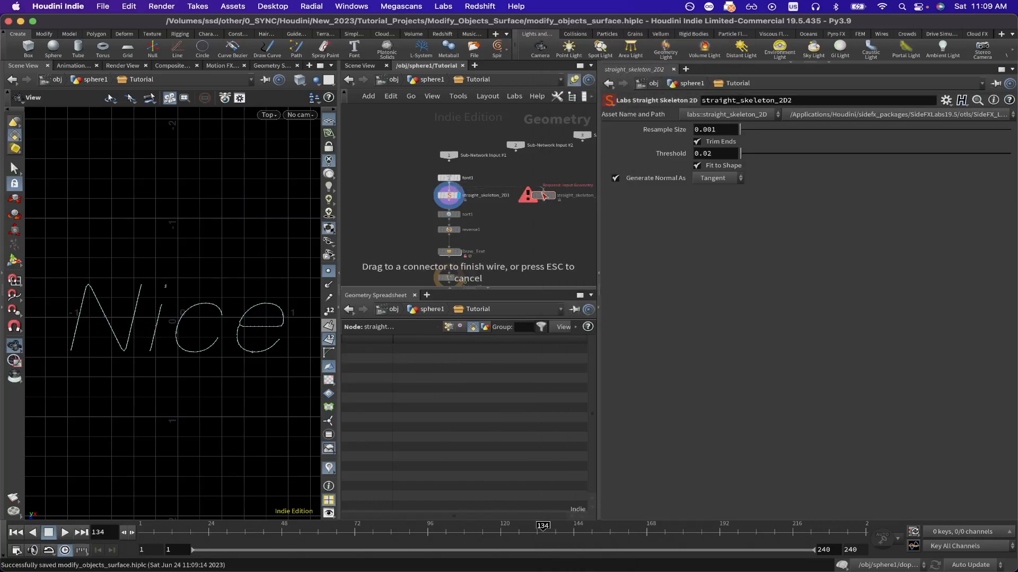
{"action": "left_click", "coordinate": [449, 182]}
{"action": "left_click", "coordinate": [545, 201]}
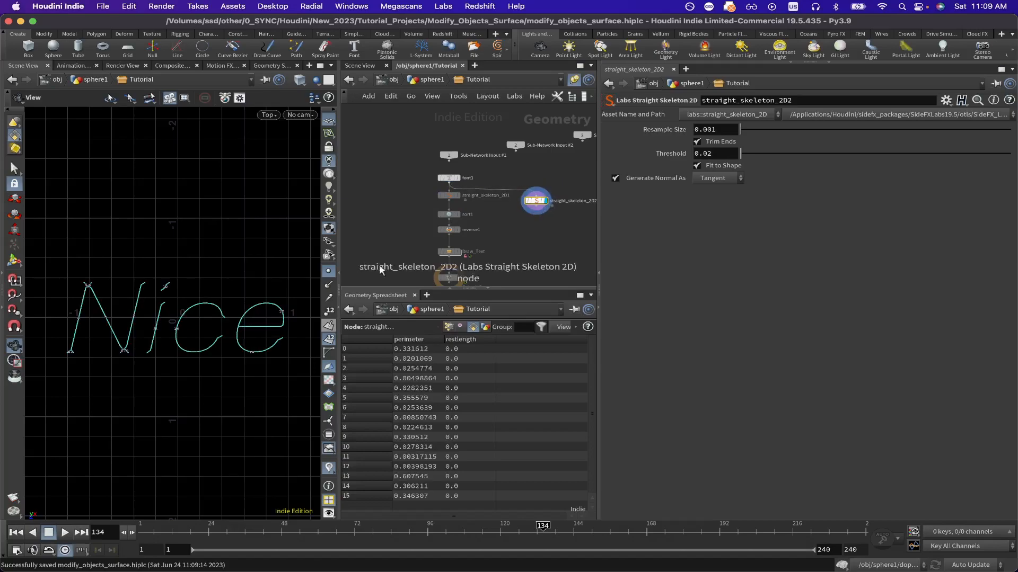
Try Resample Size values of 0.009 and 0.006 on the second straight skeleton node, and delete that node.
{"action": "right_click", "coordinate": [172, 319]}
{"action": "left_click", "coordinate": [249, 350]}
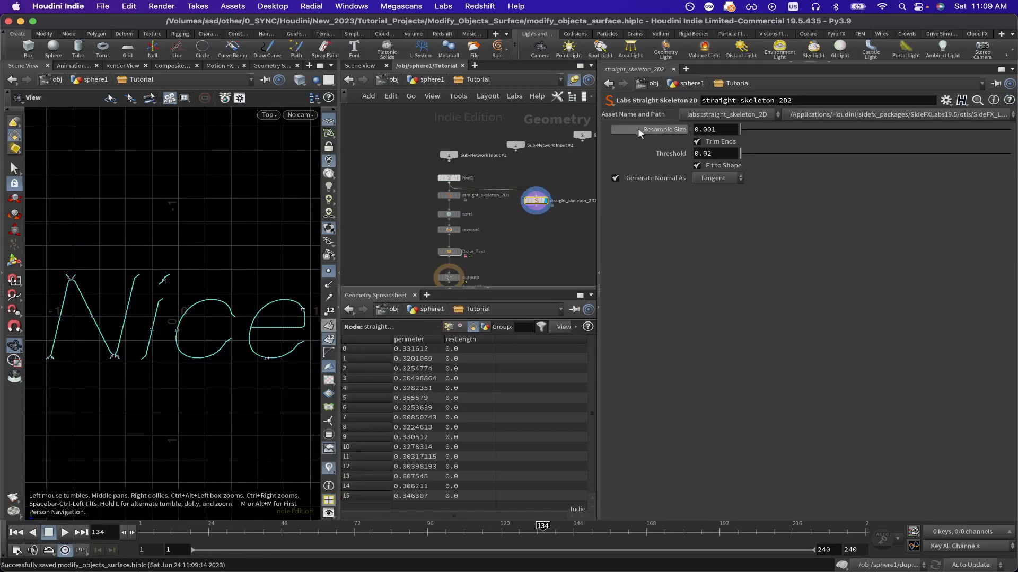
{"action": "middle_click_drag", "start_coordinate": [656, 125], "coordinate": [612, 173]}
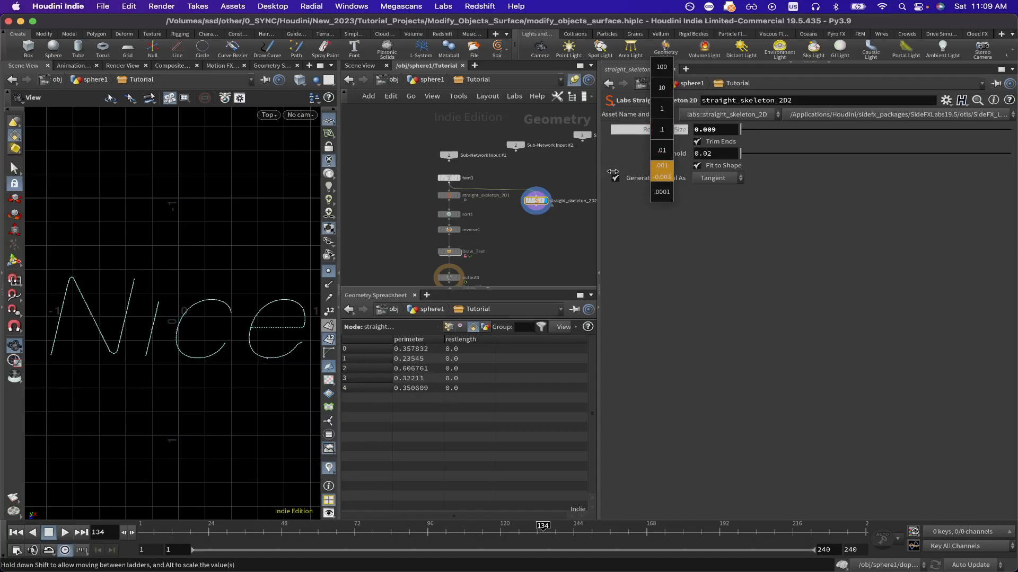
{"action": "middle_click_drag", "start_coordinate": [612, 171], "coordinate": [613, 172]}
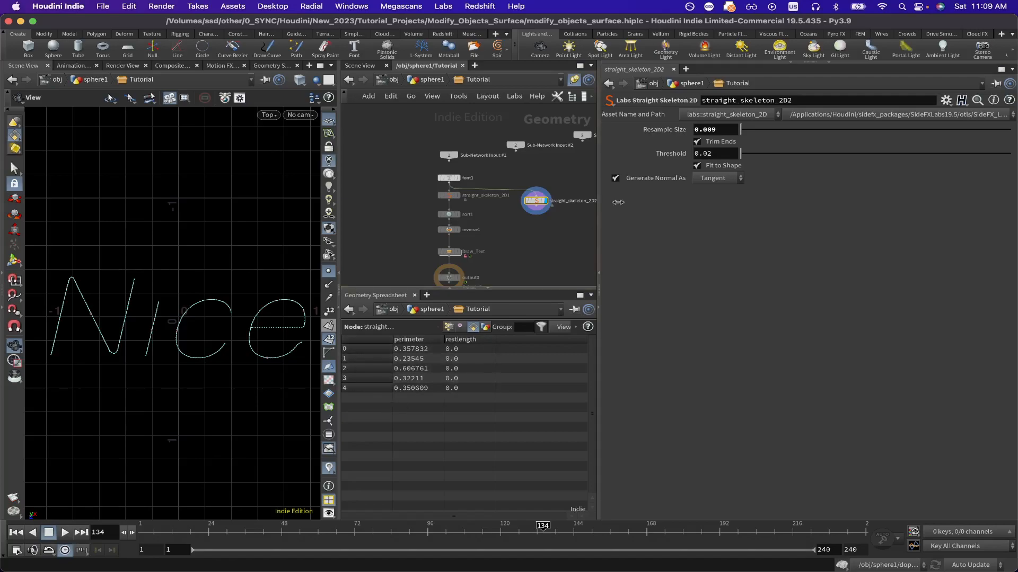
{"action": "middle_click_drag", "start_coordinate": [669, 129], "coordinate": [636, 178]}
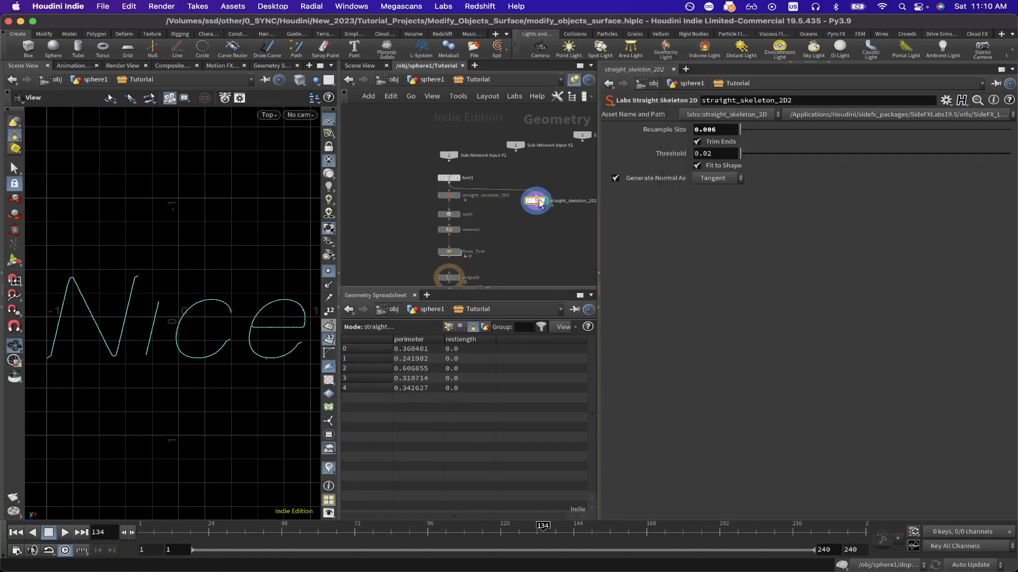
{"action": "key", "text": "Delete"}
Select the original straight_skeleton_2D1 node, display its result, and save the scene.
{"action": "left_click", "coordinate": [449, 196]}
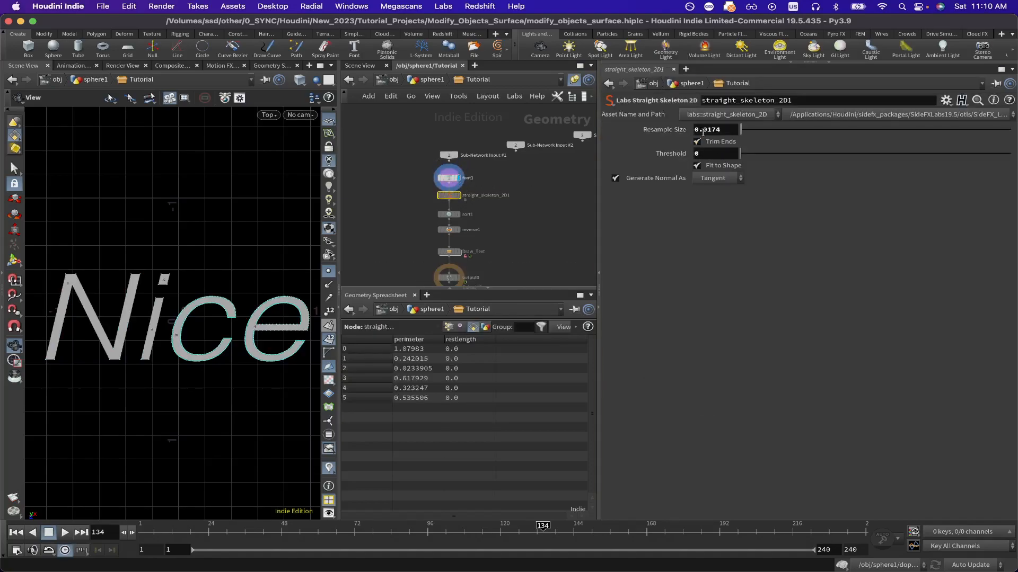
{"action": "left_click", "coordinate": [721, 128]}
{"action": "left_click", "coordinate": [460, 197]}
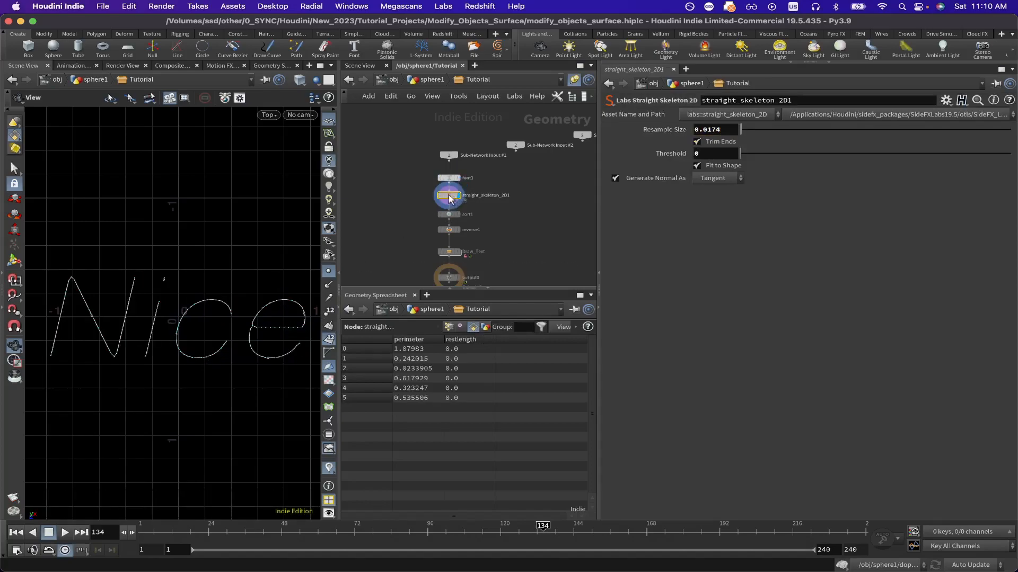
{"action": "key", "text": "super+s"}
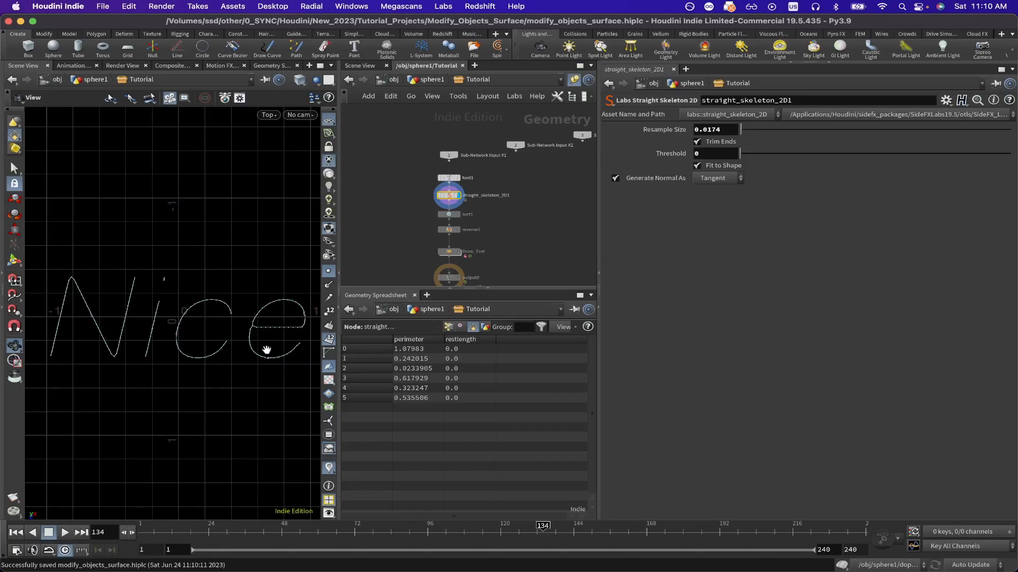
Bypass the sort1 and reverse1 nodes and save the scene.
{"action": "left_click_drag", "start_coordinate": [494, 232], "coordinate": [444, 215]}
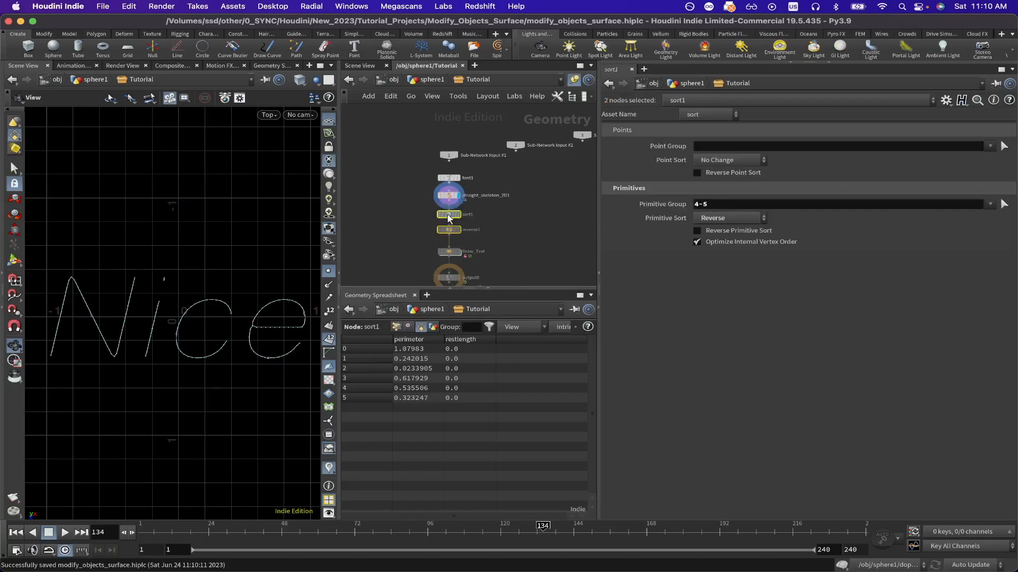
{"action": "left_click", "coordinate": [498, 232]}
{"action": "key", "text": "super+s"}
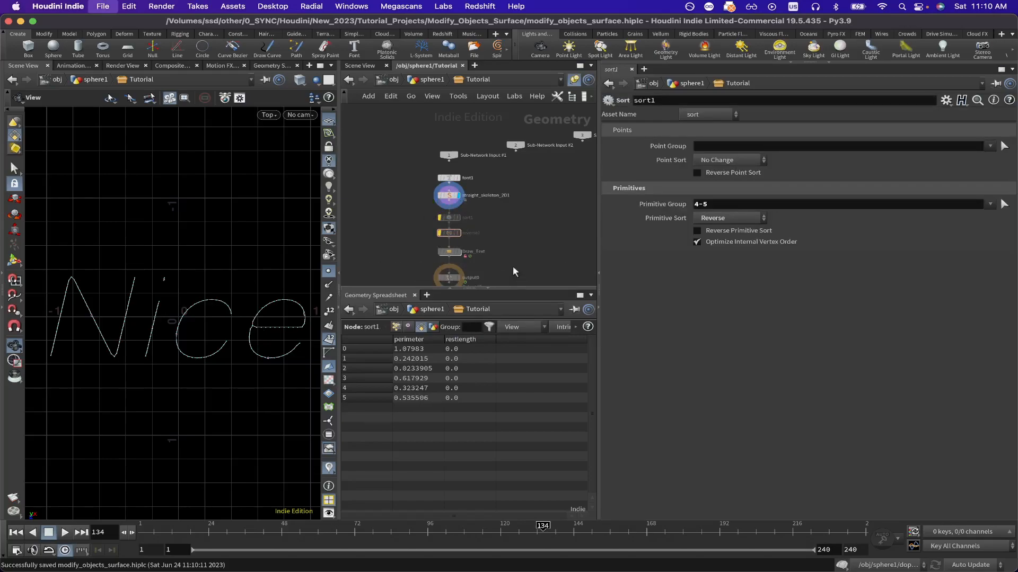
Go inside the Draw_Text node to its internal network and save the scene.
{"action": "scroll", "coordinate": [504, 259], "scroll_direction": "down", "scroll_amount": 3}
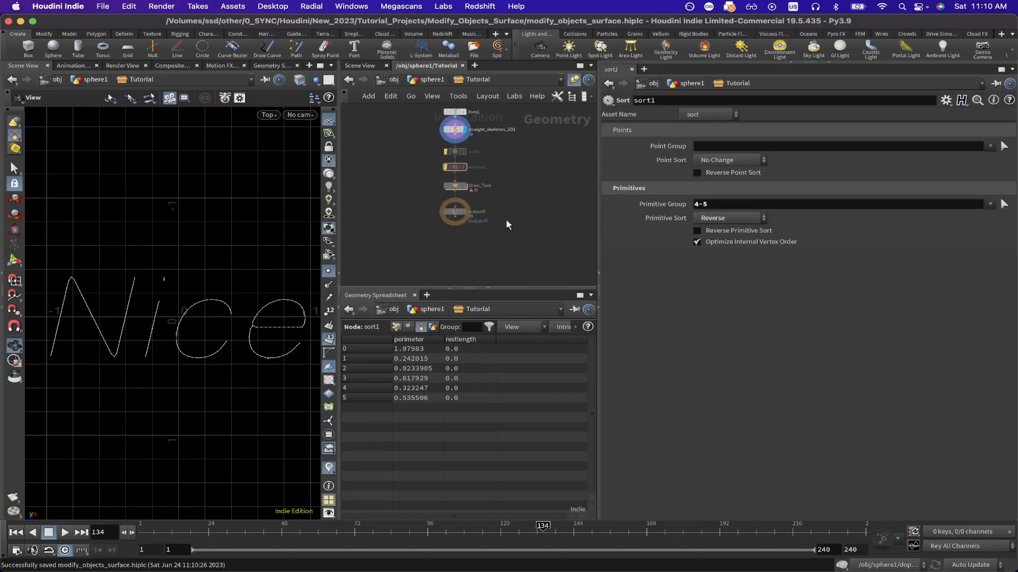
{"action": "double_click", "coordinate": [456, 185]}
{"action": "middle_click_drag", "start_coordinate": [432, 180], "coordinate": [418, 191]}
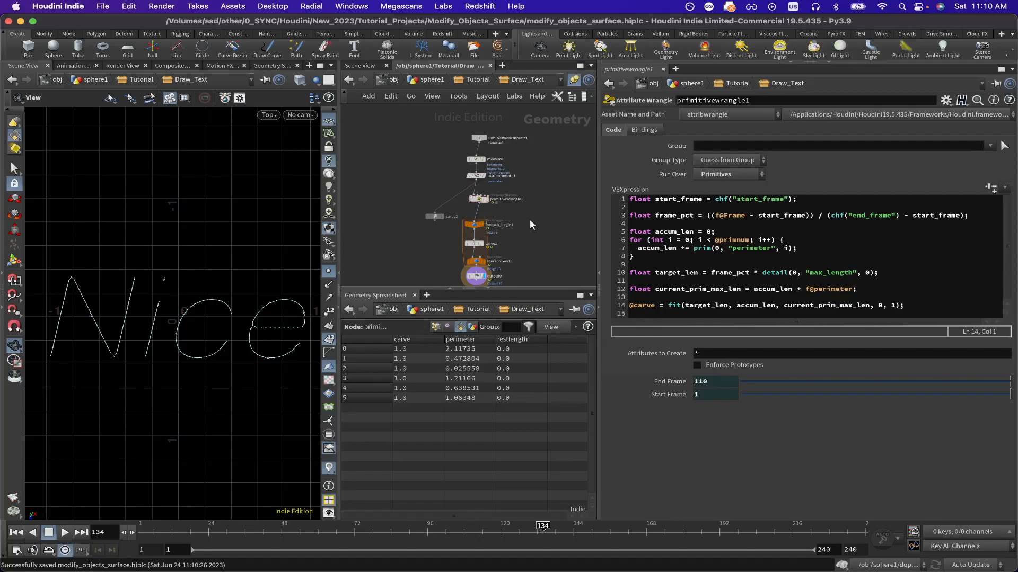
{"action": "scroll", "coordinate": [533, 215], "scroll_direction": "down", "scroll_amount": 3}
{"action": "key", "text": "super+s"}
{"action": "key", "text": "super+s"}
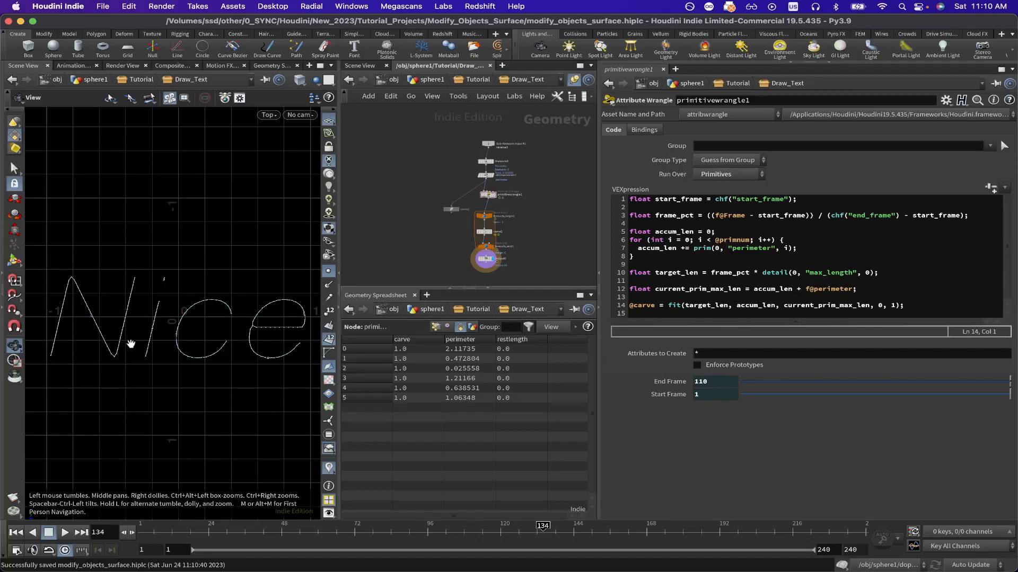
Add a Carve node inside Draw_Text, wire the first sub-network input into it, and display it.
{"action": "scroll", "coordinate": [386, 185], "scroll_direction": "up", "scroll_amount": 5}
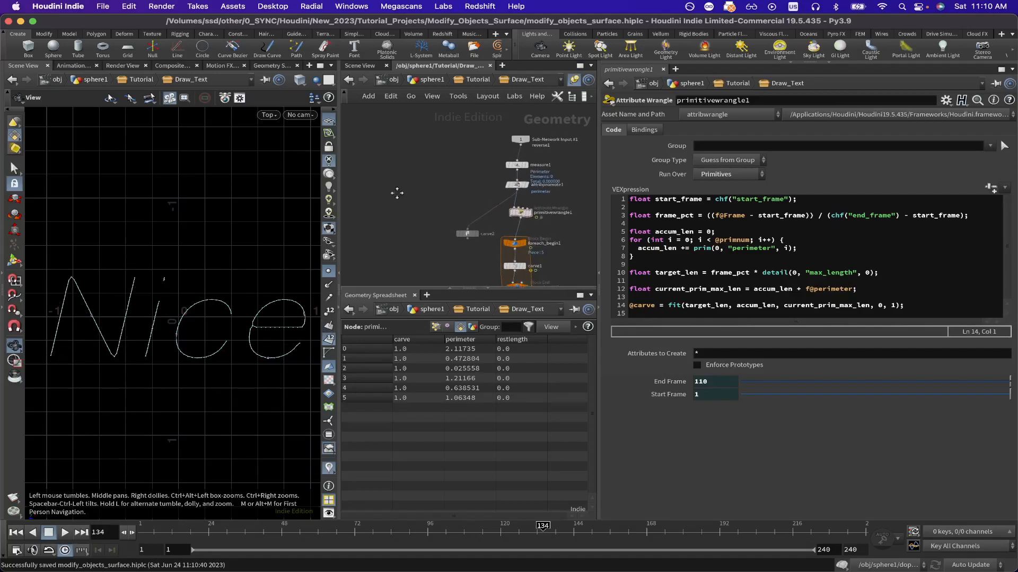
{"action": "key", "text": "Tab"}
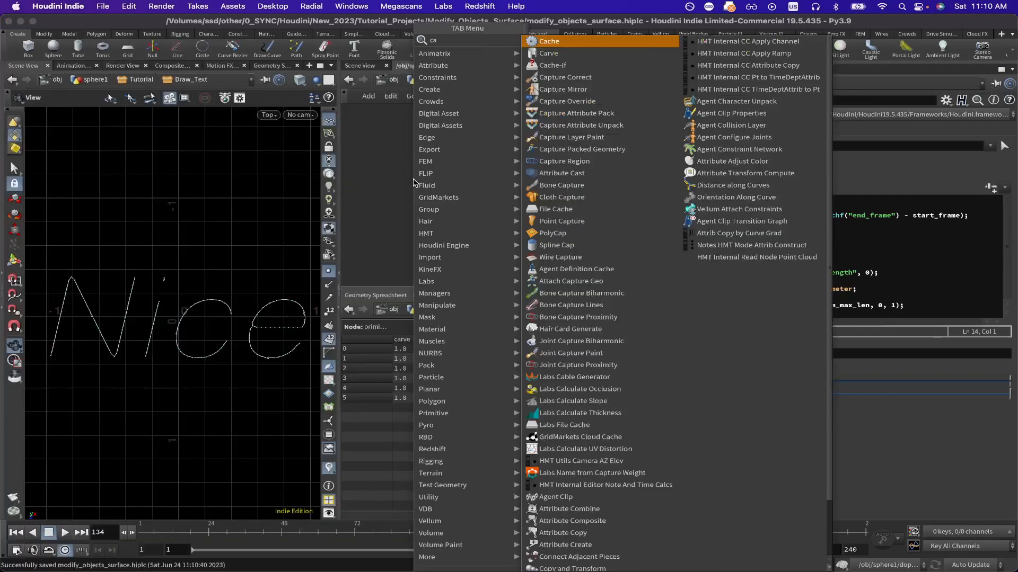
{"action": "key", "text": "Return"}
{"action": "left_click", "coordinate": [411, 177]}
{"action": "left_click", "coordinate": [413, 172]}
{"action": "left_click", "coordinate": [534, 144]}
{"action": "left_click", "coordinate": [425, 185]}
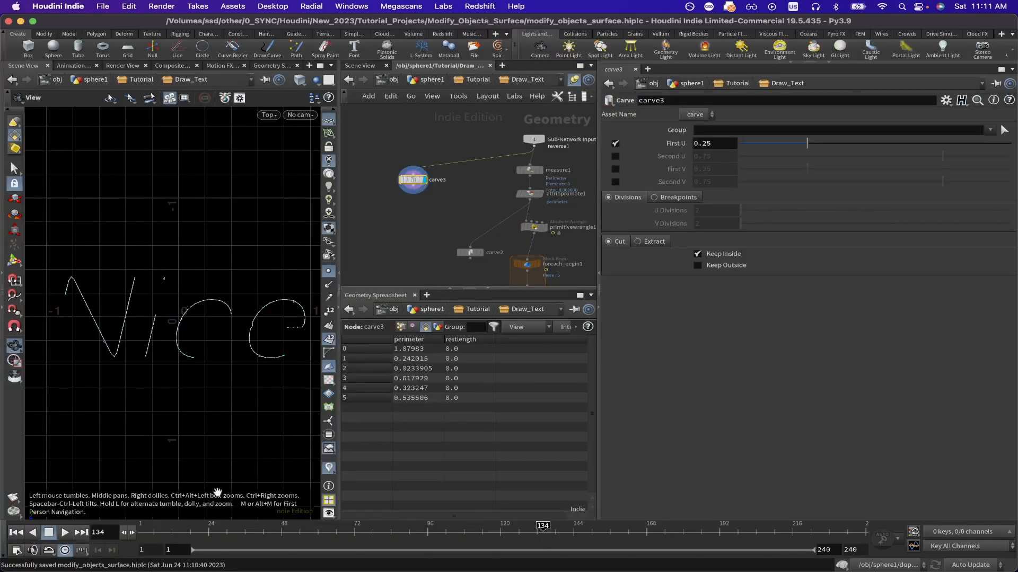
On the new Carve node, set First U to 0 and disable it, then enable Second U and scrub it up to 1.
{"action": "left_click_drag", "start_coordinate": [807, 143], "coordinate": [700, 153]}
{"action": "left_click", "coordinate": [614, 143]}
{"action": "left_click", "coordinate": [615, 156]}
{"action": "left_click_drag", "start_coordinate": [942, 156], "coordinate": [1010, 181]}
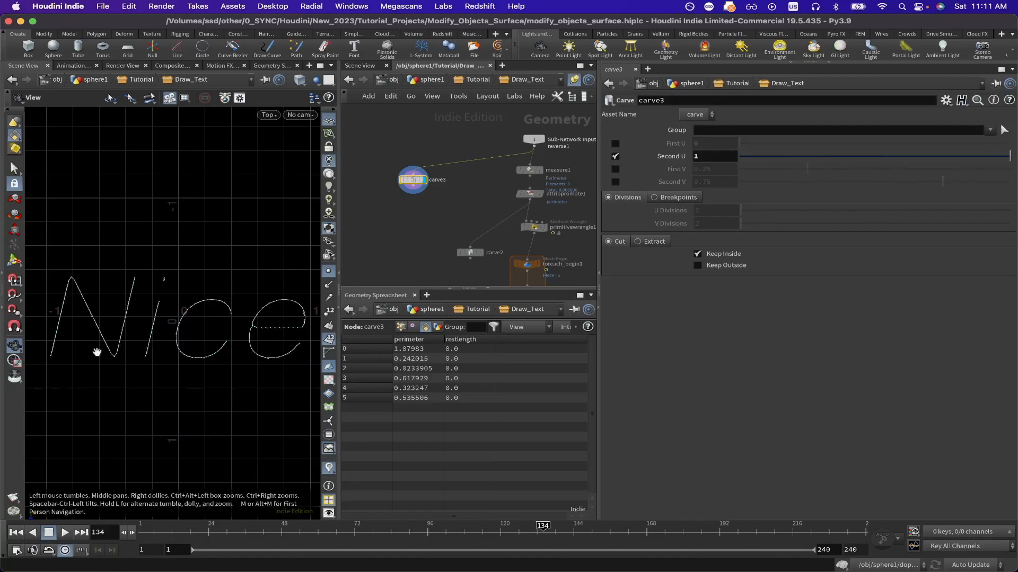
{"action": "left_click", "coordinate": [833, 157]}
{"action": "left_click_drag", "start_coordinate": [834, 157], "coordinate": [986, 157]}
Display the measure1 node and examine its settings and the perimeter of each primitive.
{"action": "scroll", "coordinate": [509, 183], "scroll_direction": "up", "scroll_amount": 3}
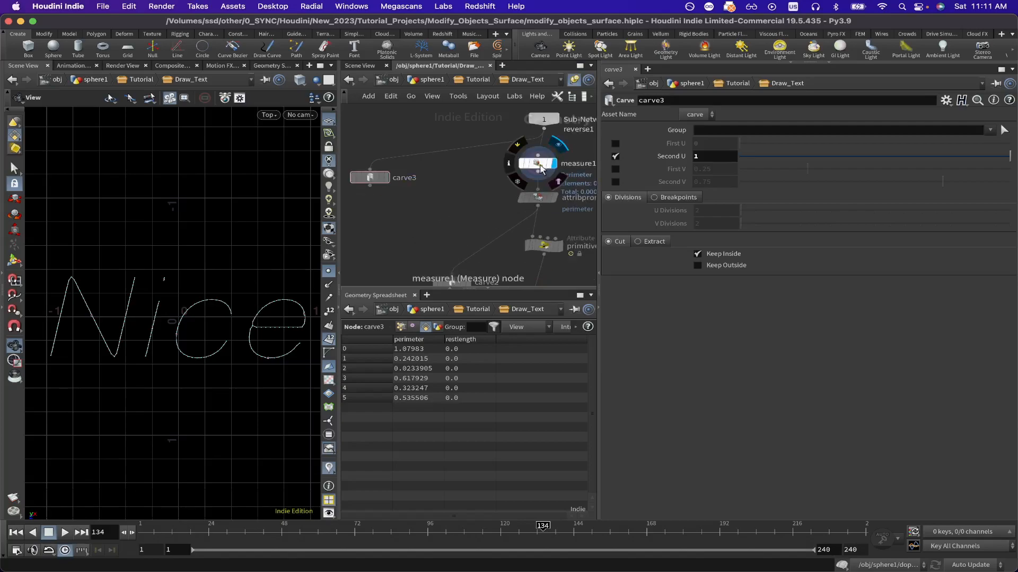
{"action": "left_click", "coordinate": [536, 163]}
{"action": "middle_click_drag", "start_coordinate": [504, 183], "coordinate": [419, 212]}
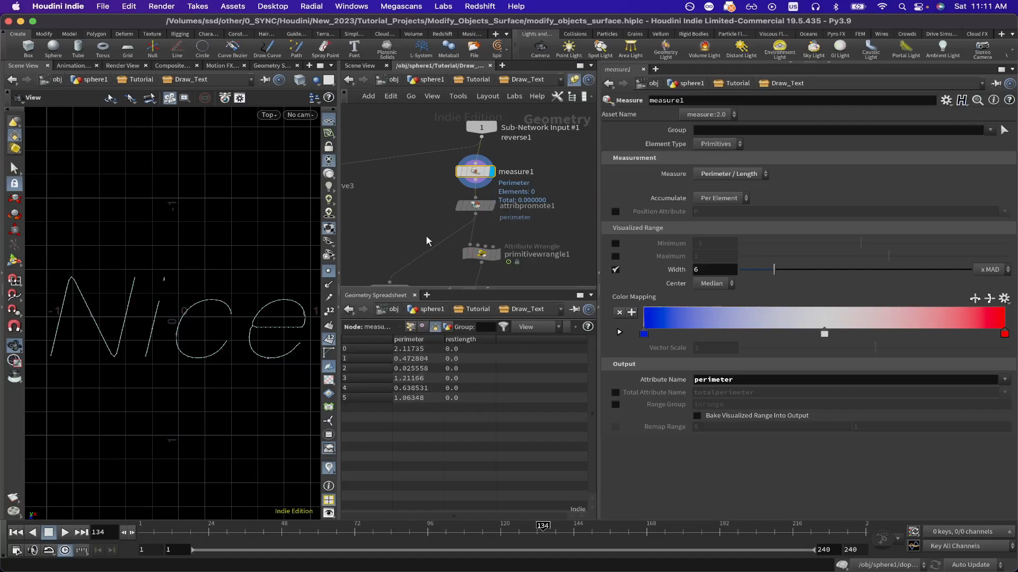
{"action": "scroll", "coordinate": [440, 244], "scroll_direction": "up", "scroll_amount": 2}
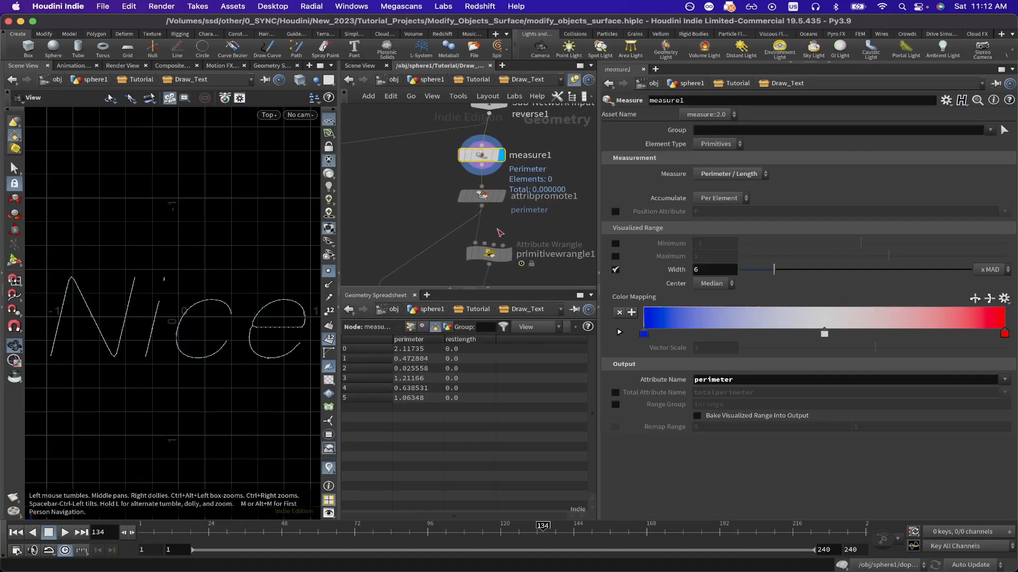
Display attribpromote1 and examine its New Name setting and the promoted max_length attribute in the detail spreadsheet.
{"action": "left_click", "coordinate": [500, 195]}
{"action": "left_click", "coordinate": [481, 196]}
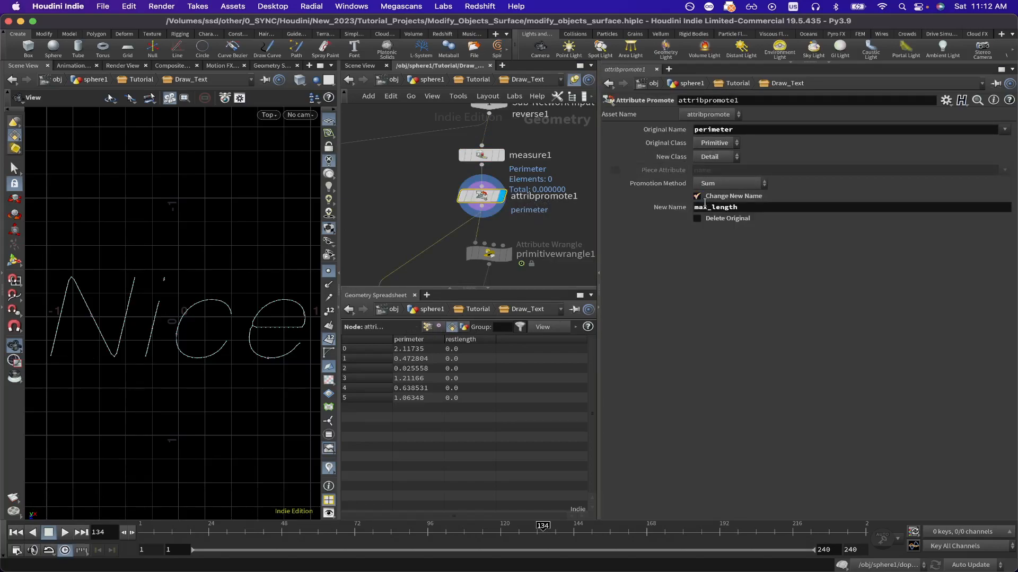
{"action": "left_click_drag", "start_coordinate": [749, 207], "coordinate": [695, 207]}
{"action": "left_click", "coordinate": [721, 205]}
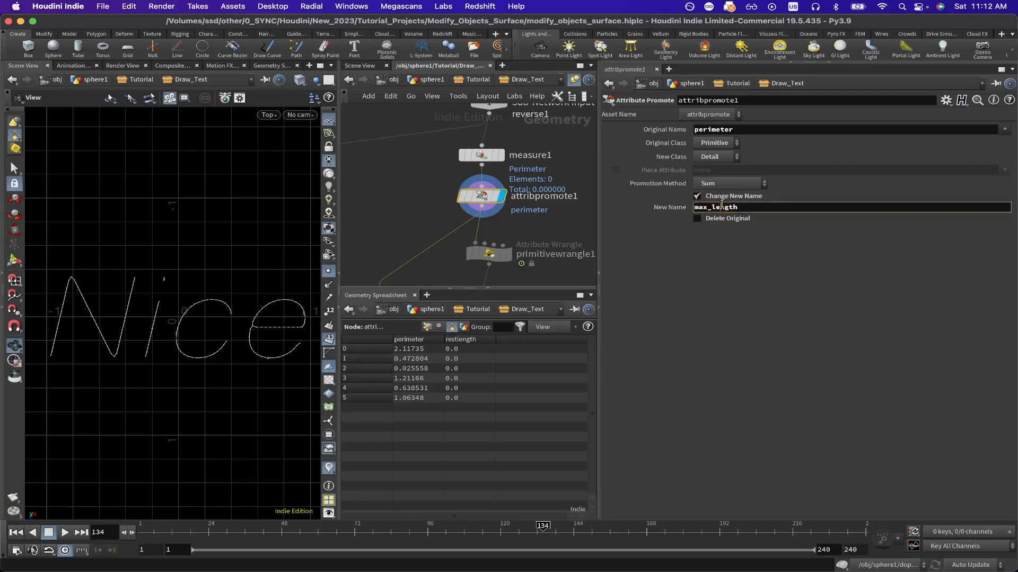
{"action": "left_click", "coordinate": [465, 328]}
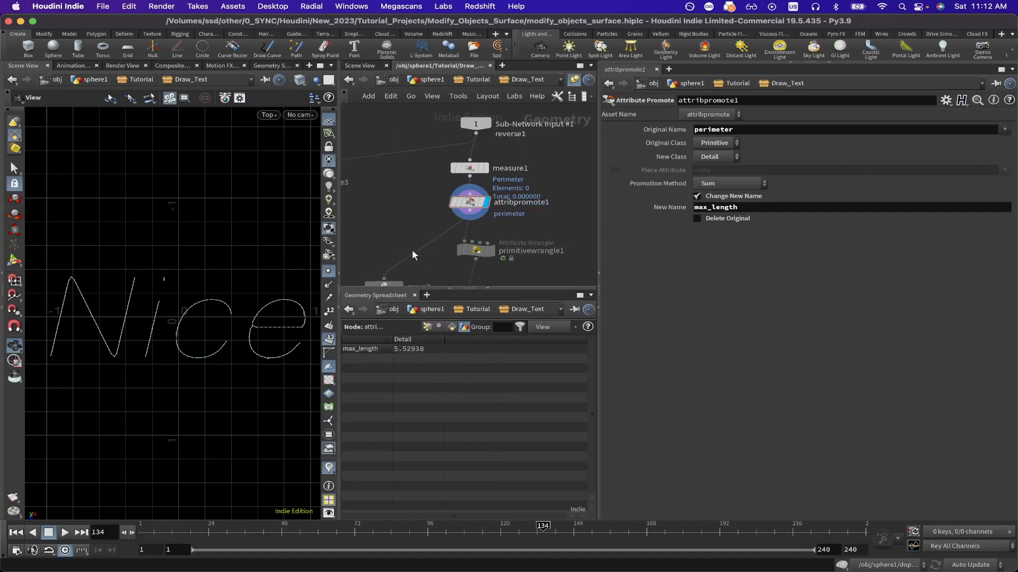
Open the primitivewrangle1 node's VEX code and parameters for reading.
{"action": "scroll", "coordinate": [437, 234], "scroll_direction": "down", "scroll_amount": 2}
{"action": "left_click", "coordinate": [480, 205]}
{"action": "left_click", "coordinate": [531, 230]}
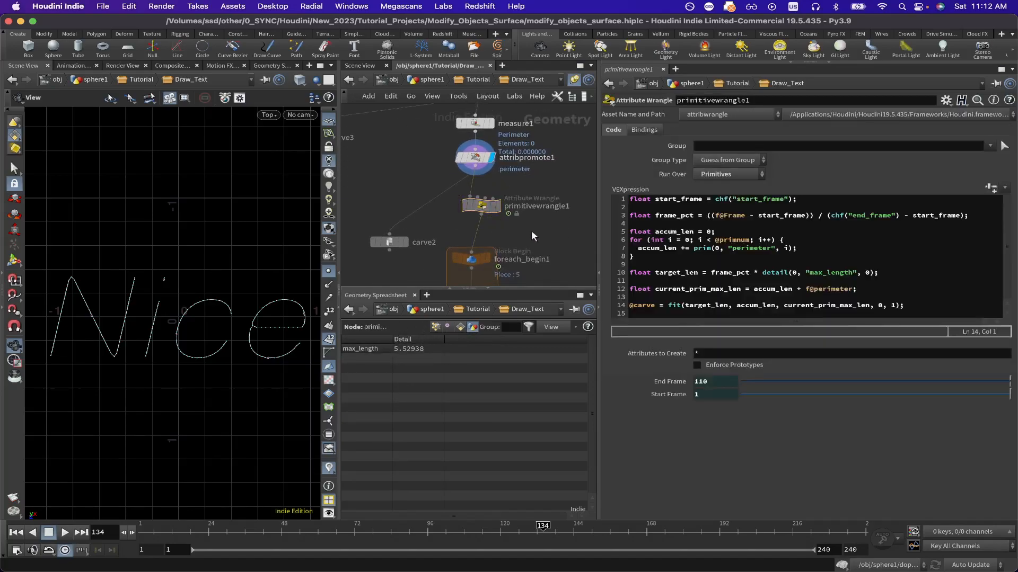
Switch to the letter_drawing_algo drawing in Chrome and examine the Start frame and end frame labels on the timeline diagram.
{"action": "middle_click_drag", "start_coordinate": [531, 230], "coordinate": [548, 191]}
{"action": "scroll", "coordinate": [548, 192], "scroll_direction": "down", "scroll_amount": 2}
{"action": "key", "text": "super+Tab"}
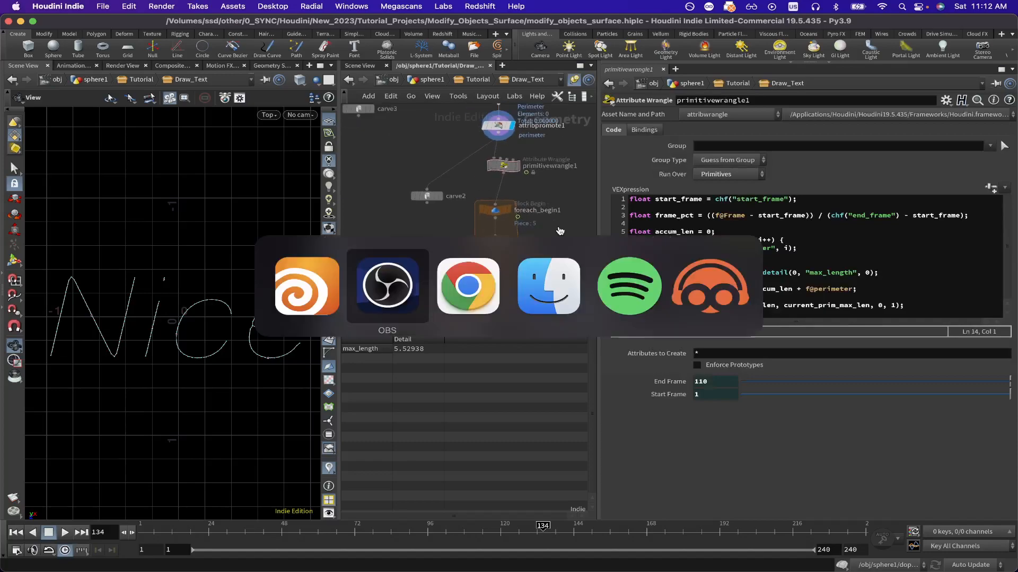
{"action": "key", "text": "super+Tab"}
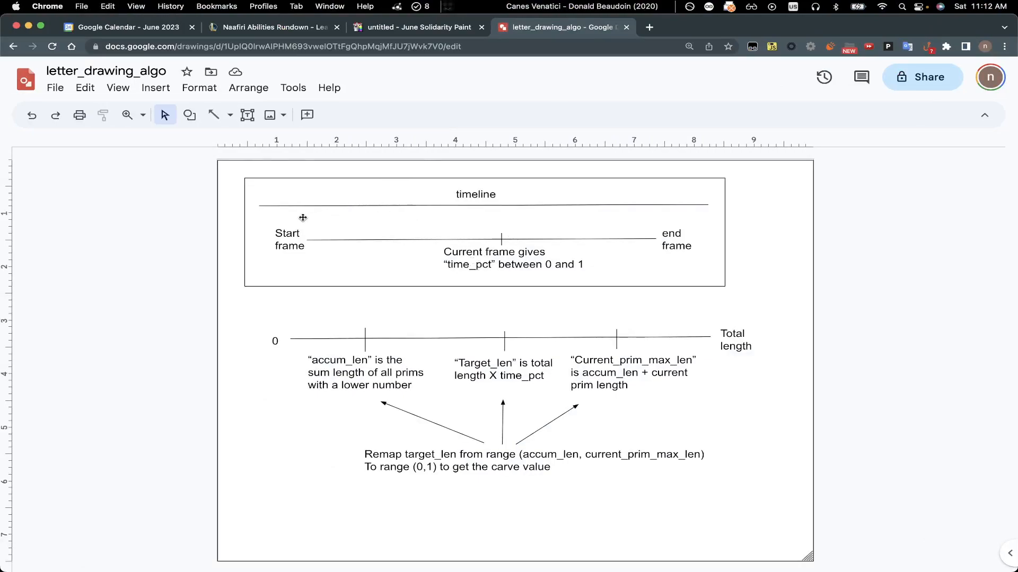
{"action": "left_click", "coordinate": [289, 232]}
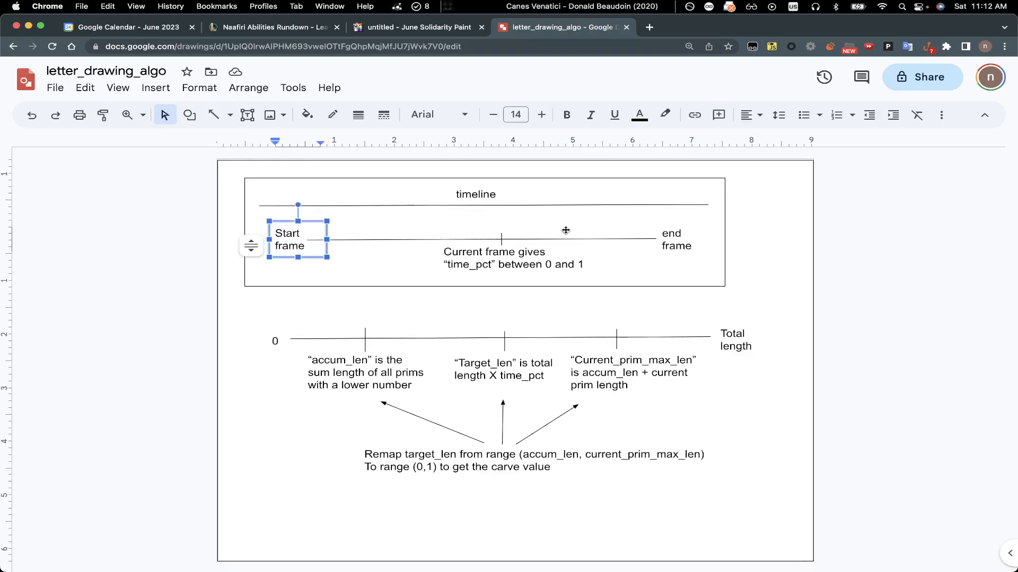
{"action": "left_click", "coordinate": [674, 233]}
{"action": "left_click", "coordinate": [895, 282]}
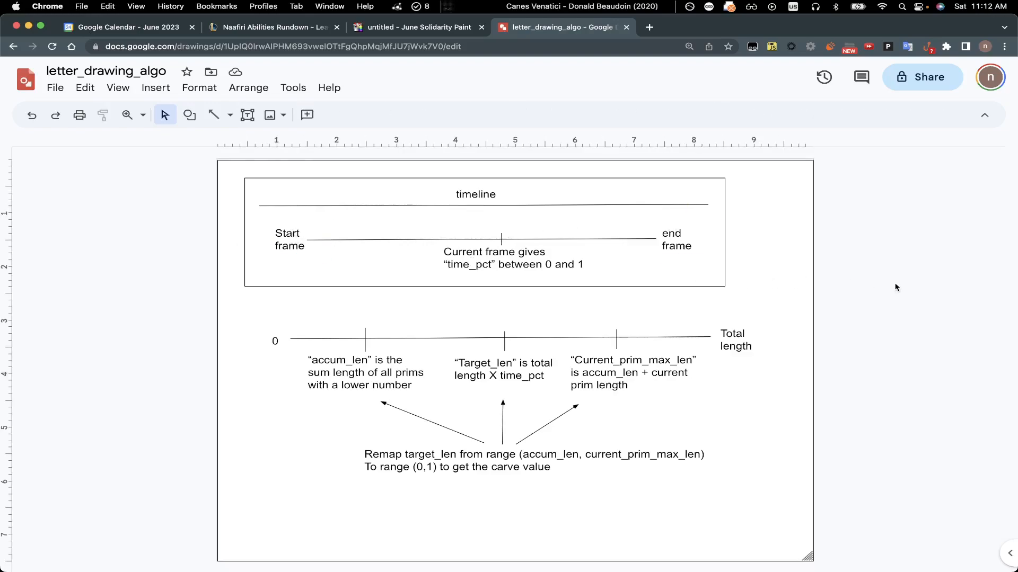
Go up to the Tutorial network in Houdini, and return to the Chrome drawing to examine the current-frame label.
{"action": "key", "text": "ctrl+Right"}
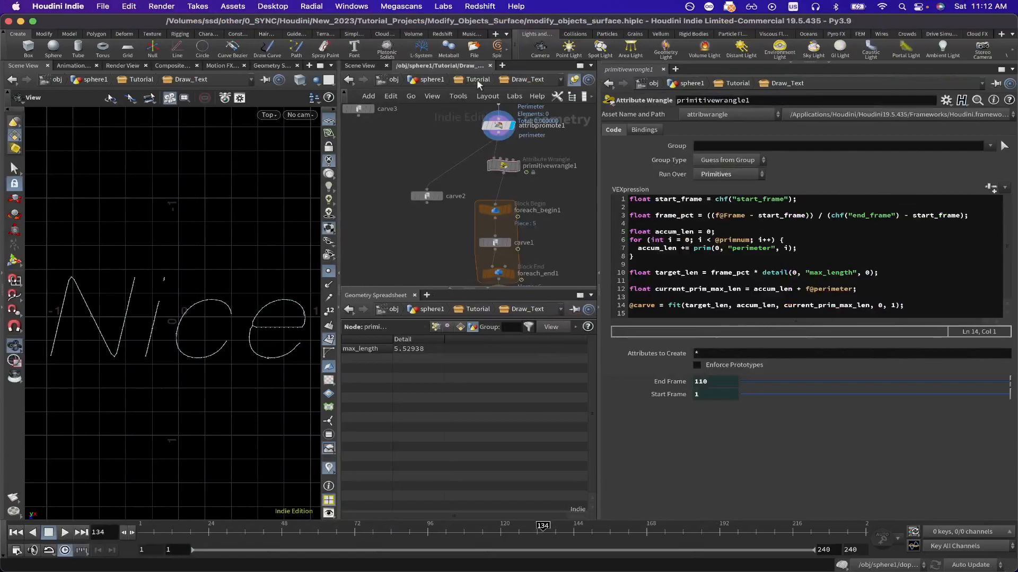
{"action": "left_click", "coordinate": [476, 79]}
{"action": "key", "text": "ctrl+Left"}
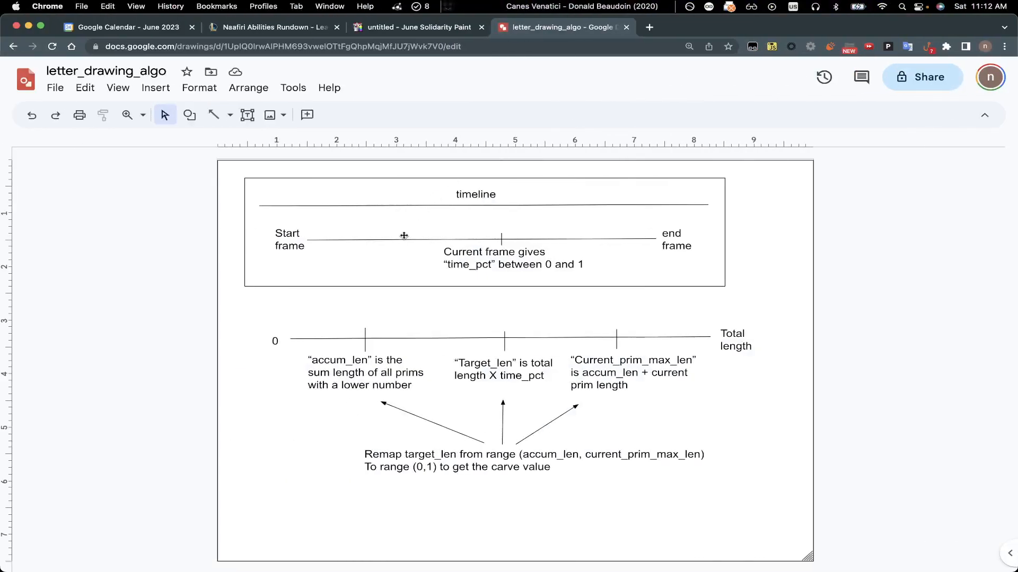
{"action": "left_click", "coordinate": [492, 254]}
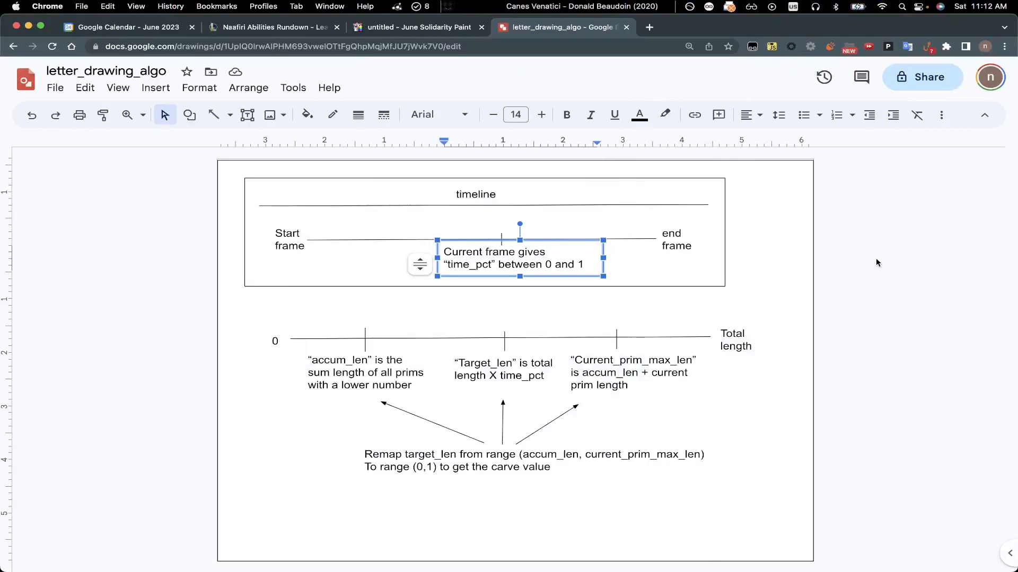
{"action": "left_click", "coordinate": [811, 265]}
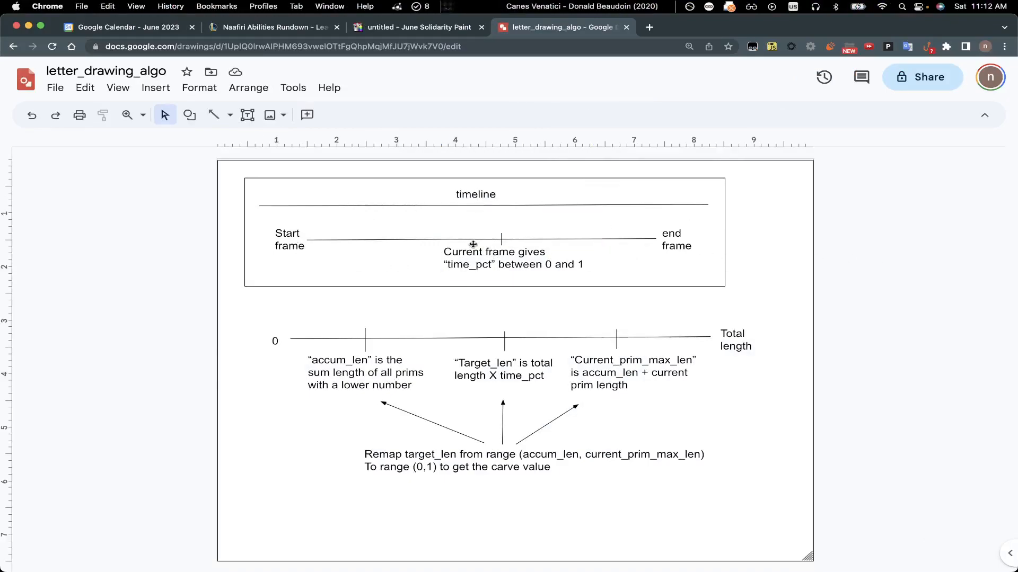
Highlight the "time_pct" between 0 and 1 text in the timeline diagram for reading.
{"action": "left_click", "coordinate": [456, 261]}
{"action": "left_click_drag", "start_coordinate": [444, 263], "coordinate": [585, 264]}
{"action": "left_click", "coordinate": [583, 262]}
{"action": "left_click", "coordinate": [584, 264]}
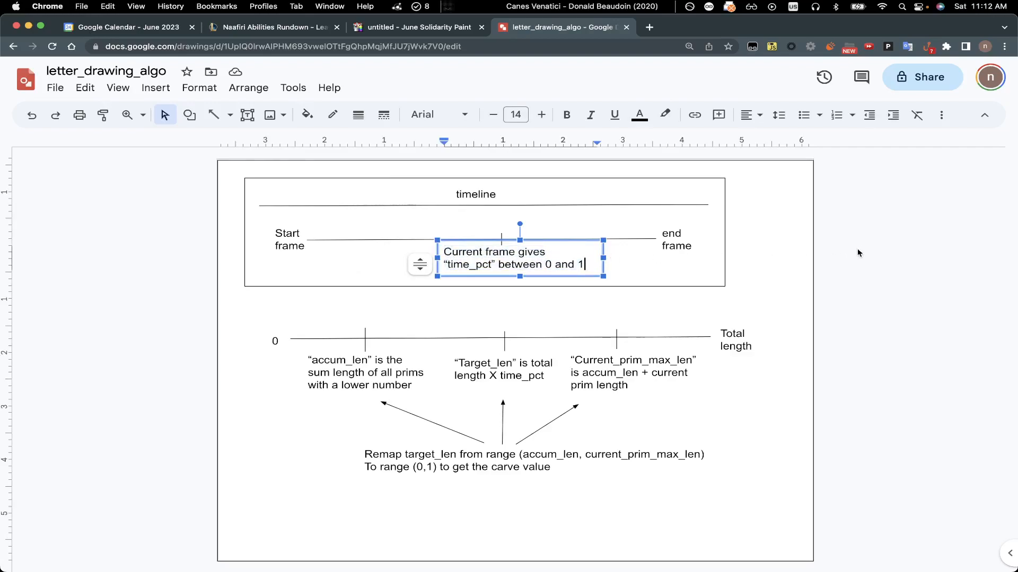
{"action": "left_click", "coordinate": [862, 249]}
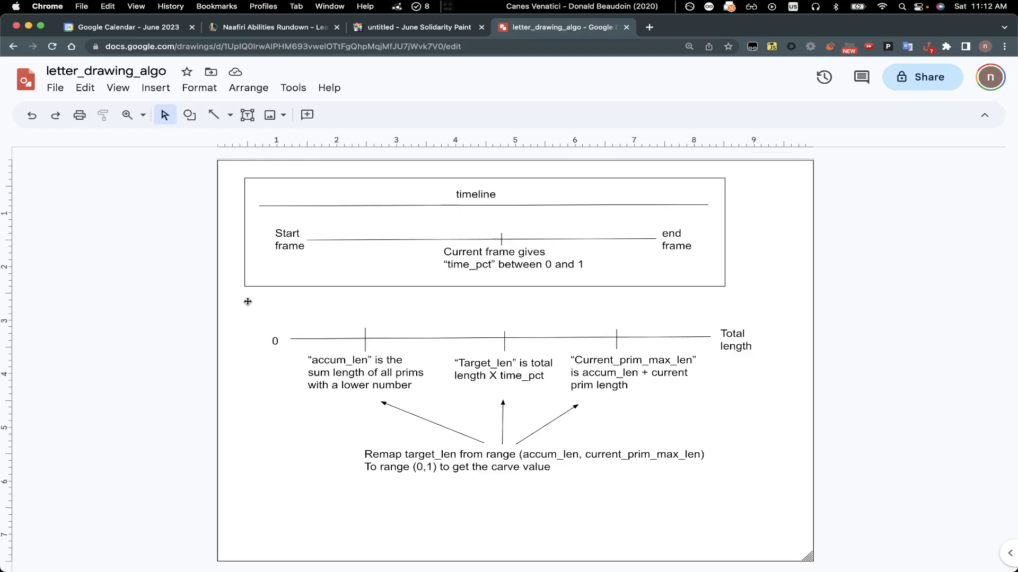
Examine the length axis in the drawing from its 0 label to its Total length label.
{"action": "left_click", "coordinate": [274, 341]}
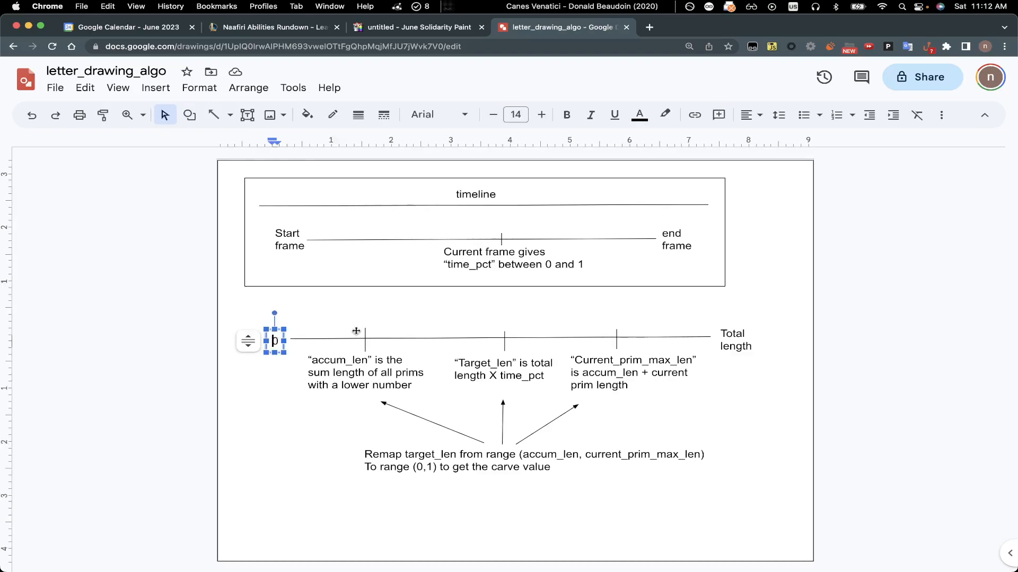
{"action": "left_click", "coordinate": [872, 347]}
{"action": "left_click", "coordinate": [736, 345]}
{"action": "left_click", "coordinate": [831, 327]}
{"action": "left_click", "coordinate": [749, 341]}
{"action": "left_click", "coordinate": [880, 344]}
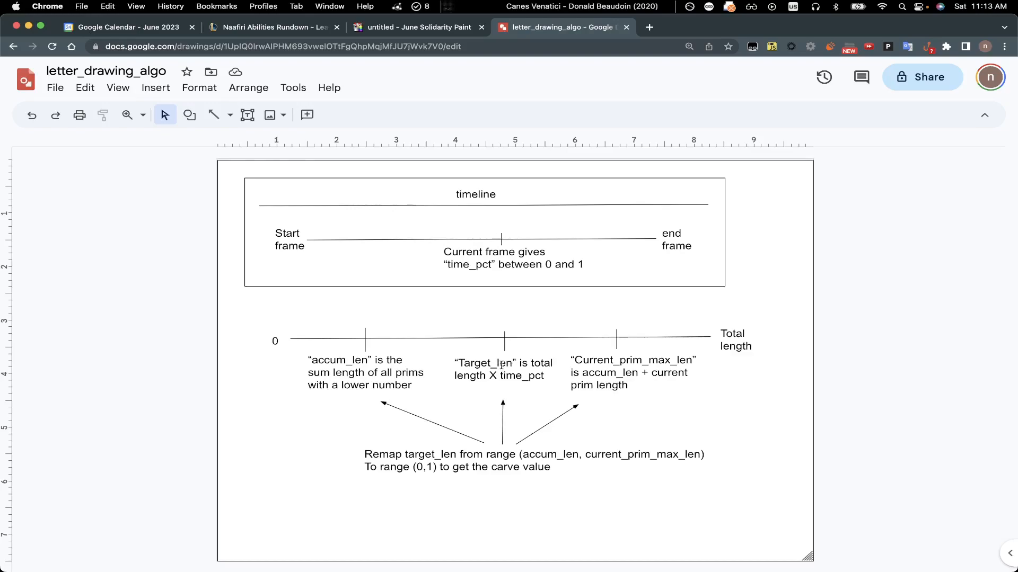
Switch to Houdini, display the Draw_Text node, and scrub the timeline from frame 40 to frame 47.
{"action": "key", "text": "ctrl+Right"}
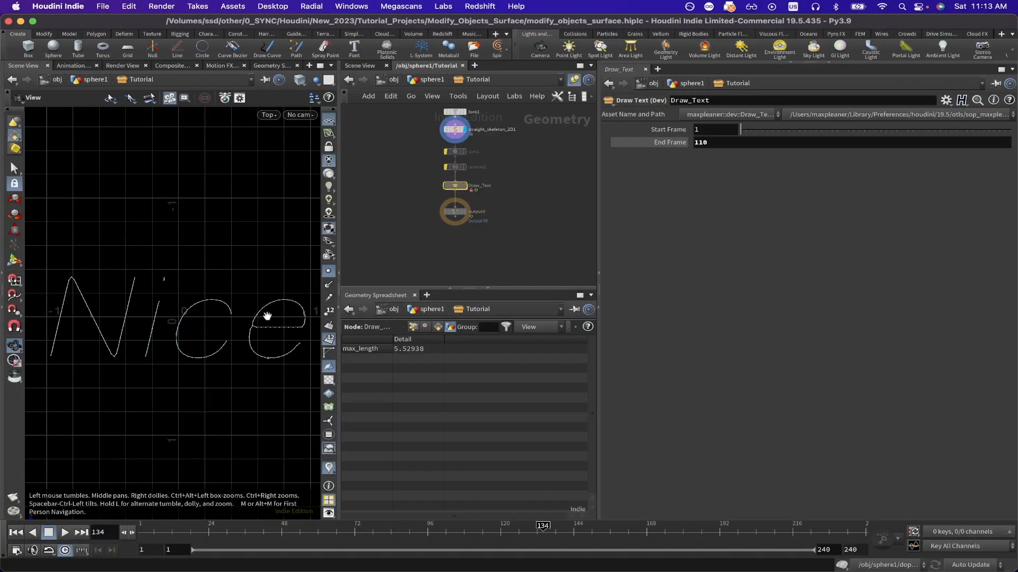
{"action": "left_click", "coordinate": [256, 530]}
{"action": "left_click", "coordinate": [466, 186]}
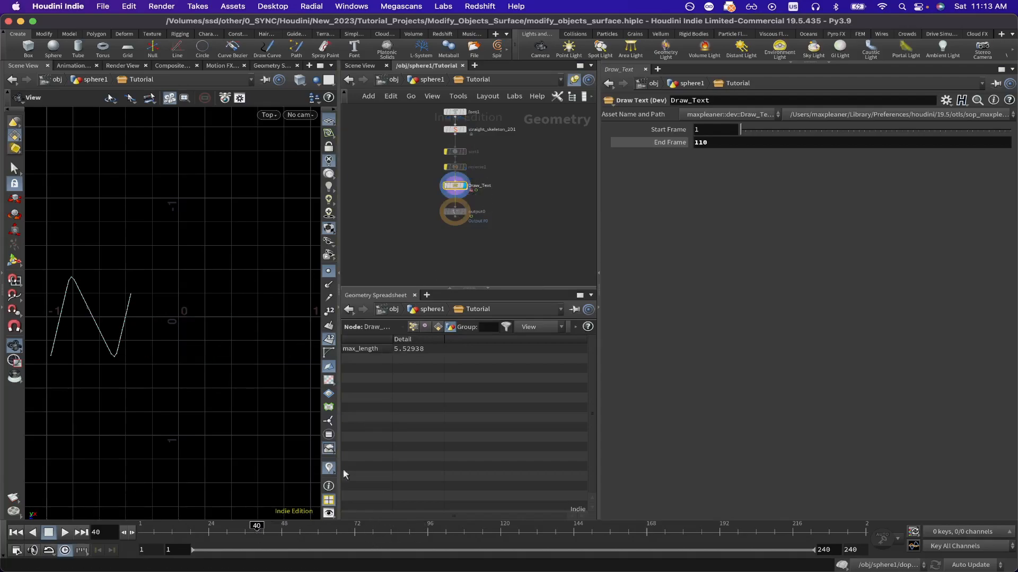
{"action": "mouse_move", "coordinate": [257, 530]}
{"action": "left_mouse_down"}
{"action": "mouse_move", "coordinate": [306, 533]}
{"action": "mouse_move", "coordinate": [276, 539]}
{"action": "left_mouse_up"}
Enter the Draw_Text node and examine primitivewrangle1's VEX code, including the loop that accumulates perimeter into accum_len.
{"action": "double_click", "coordinate": [454, 186]}
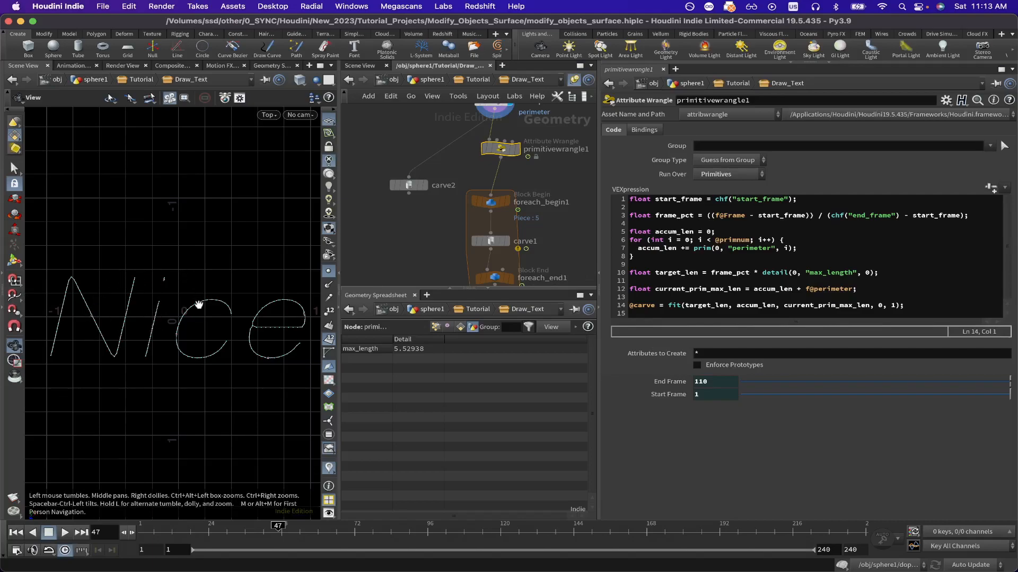
{"action": "left_click", "coordinate": [748, 249]}
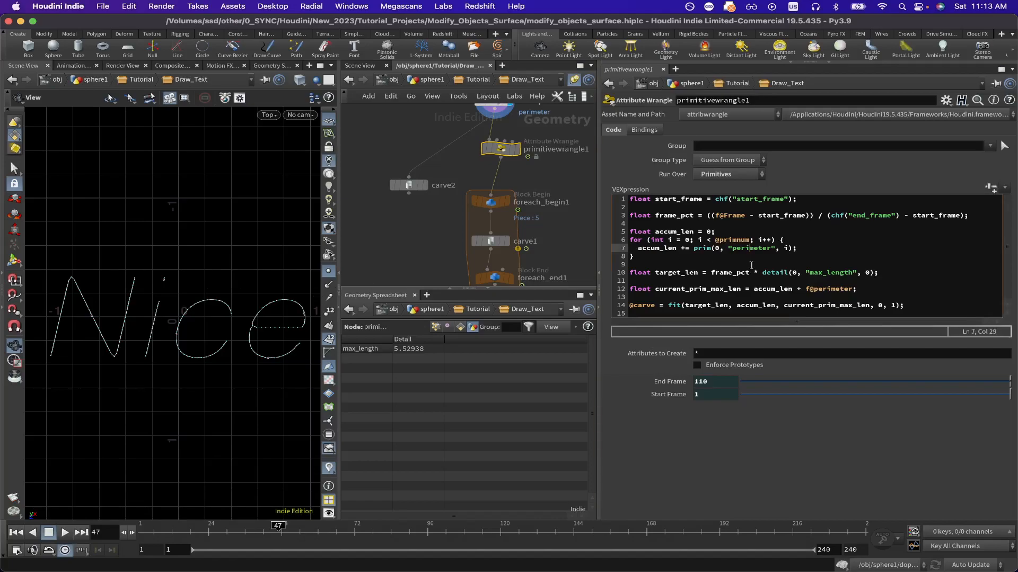
{"action": "left_click_drag", "start_coordinate": [958, 308], "coordinate": [704, 200]}
{"action": "left_click", "coordinate": [685, 248]}
Switch to the Chrome drawing and highlight the accum_len description to read how lower-numbered prims are summed.
{"action": "key", "text": "super+Tab"}
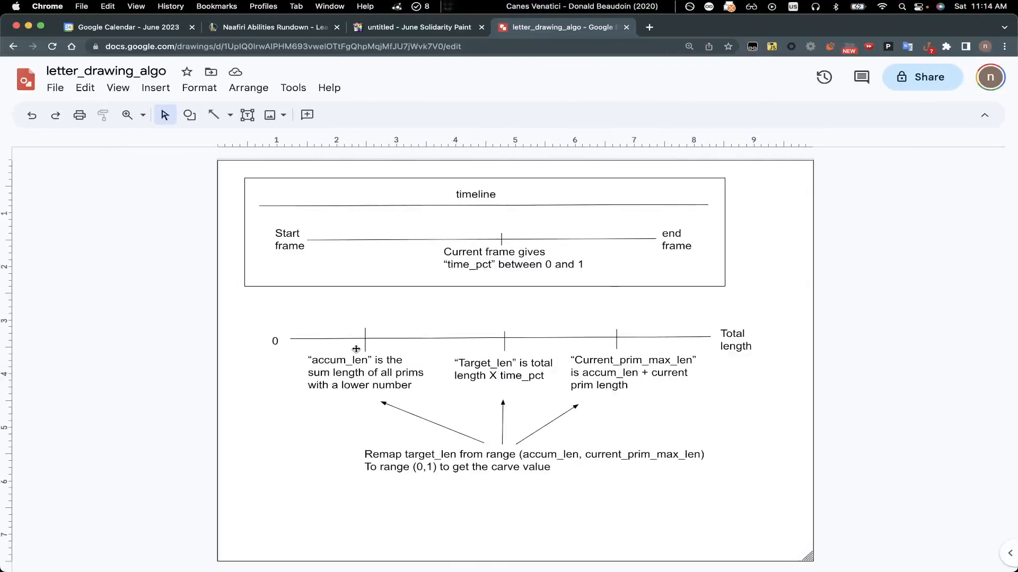
{"action": "left_click", "coordinate": [507, 349]}
{"action": "left_click", "coordinate": [380, 373]}
{"action": "left_click_drag", "start_coordinate": [310, 362], "coordinate": [412, 386]}
{"action": "left_click", "coordinate": [313, 363]}
{"action": "left_click", "coordinate": [412, 385]}
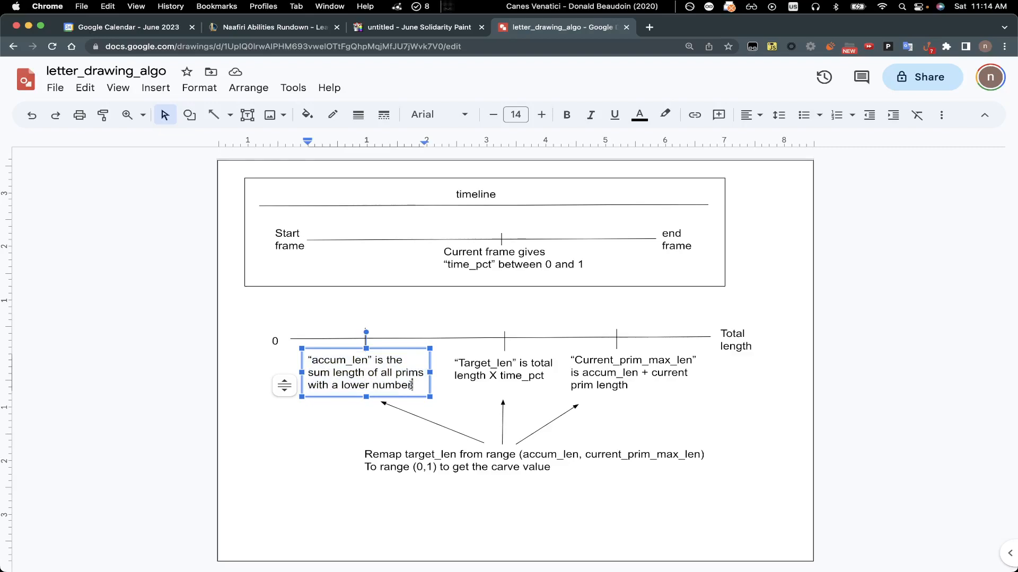
{"action": "left_click", "coordinate": [899, 310]}
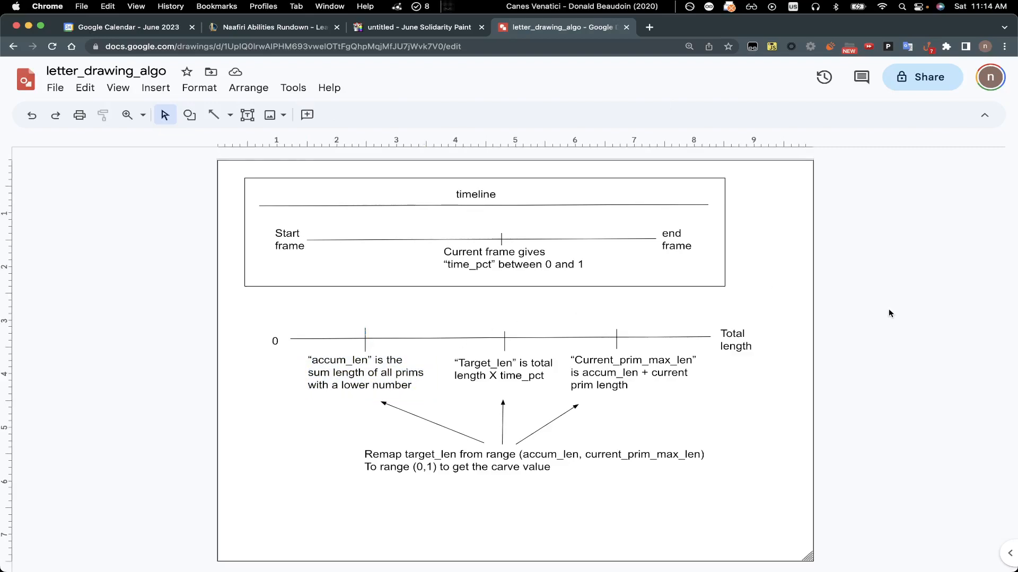
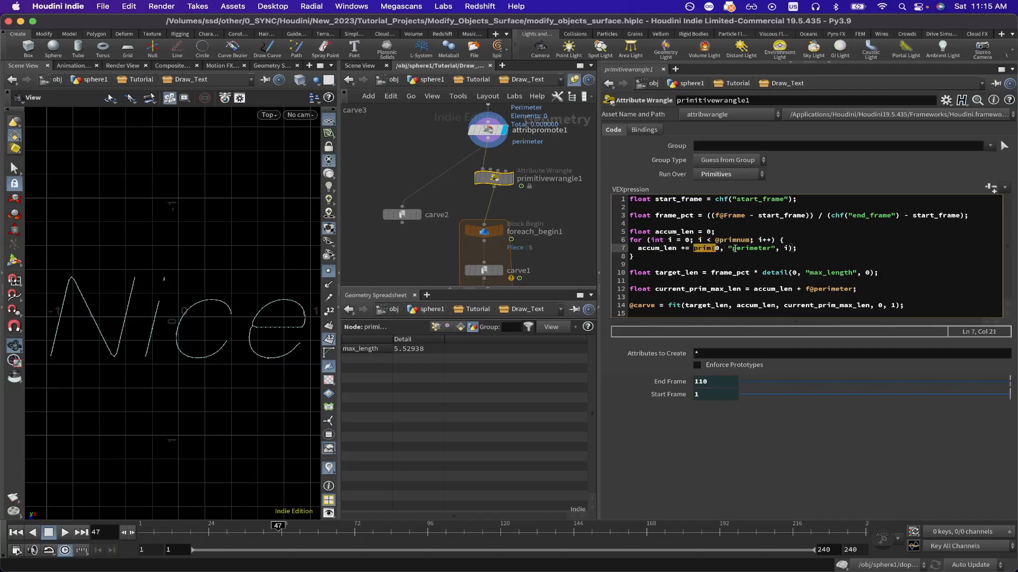
Compare accum_len and the prim() call in the wrangle code with the drawing's accum_len, Target_len, Current_prim_max_len and time_pct labels.
{"action": "left_click", "coordinate": [697, 249]}
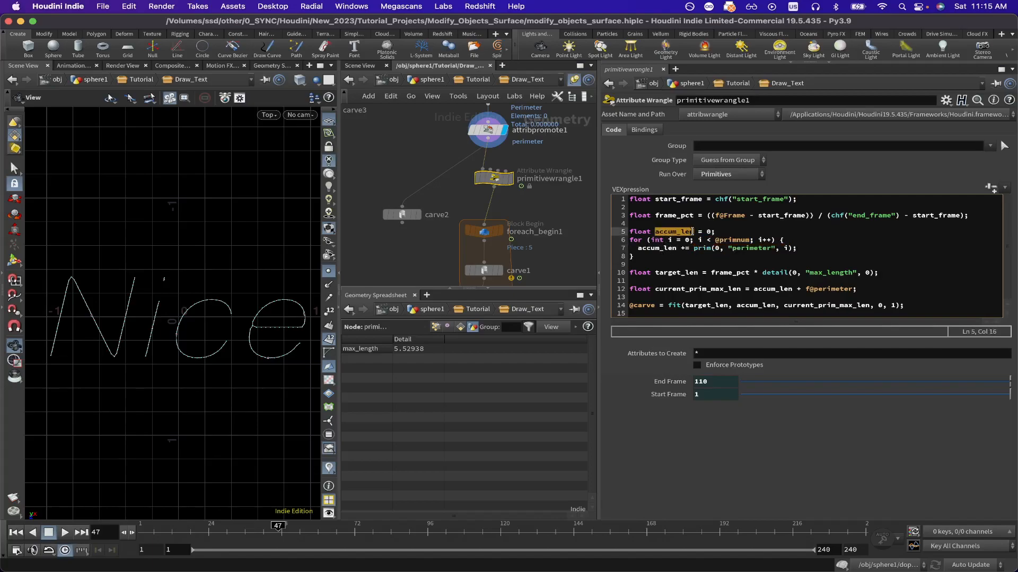
{"action": "left_click", "coordinate": [693, 232]}
{"action": "key", "text": "super+Tab"}
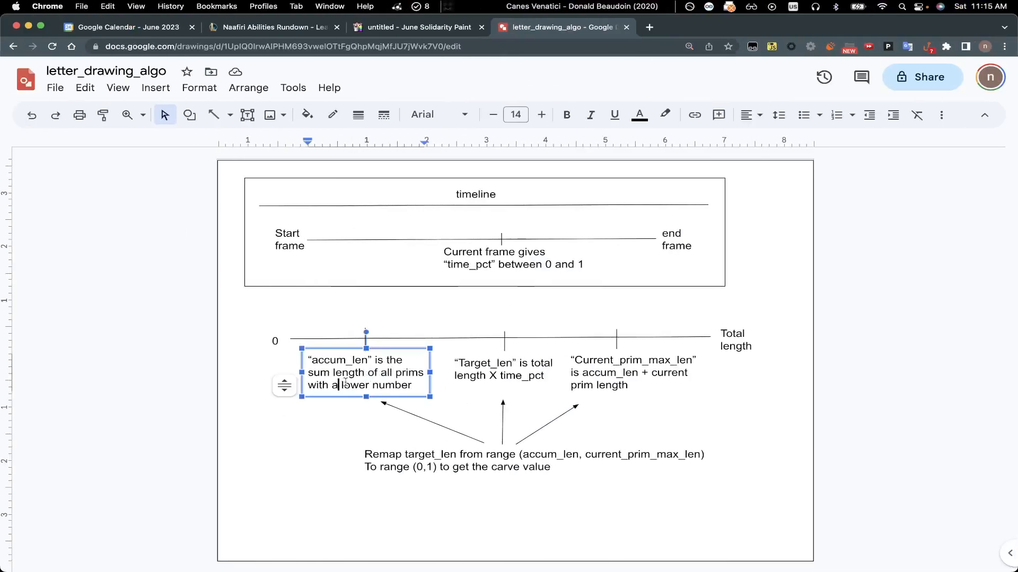
{"action": "left_click", "coordinate": [466, 371], "text": "shift"}
{"action": "left_click", "coordinate": [598, 374], "text": "shift"}
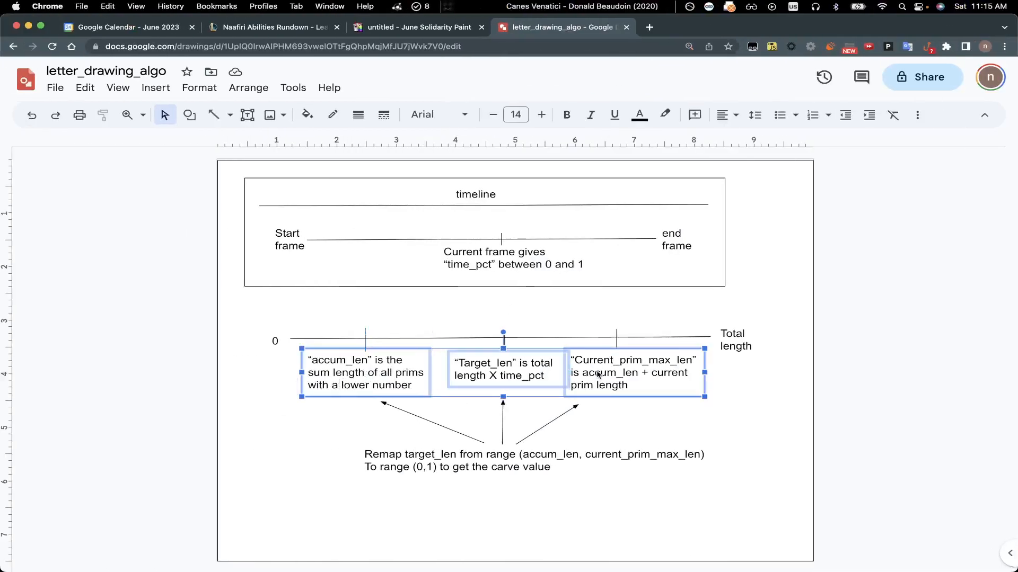
{"action": "left_click", "coordinate": [512, 265], "text": "shift"}
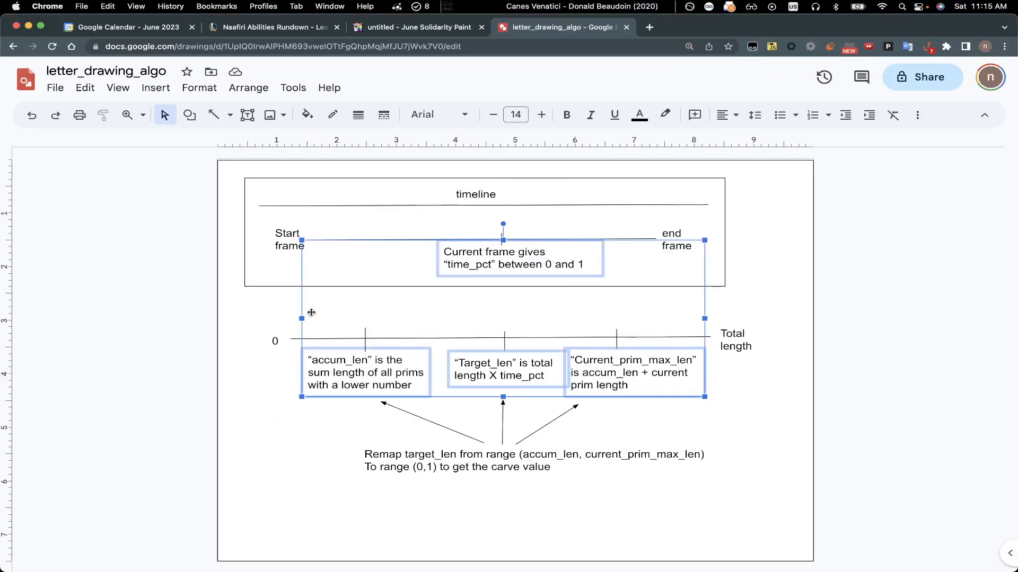
{"action": "key", "text": "super+Tab"}
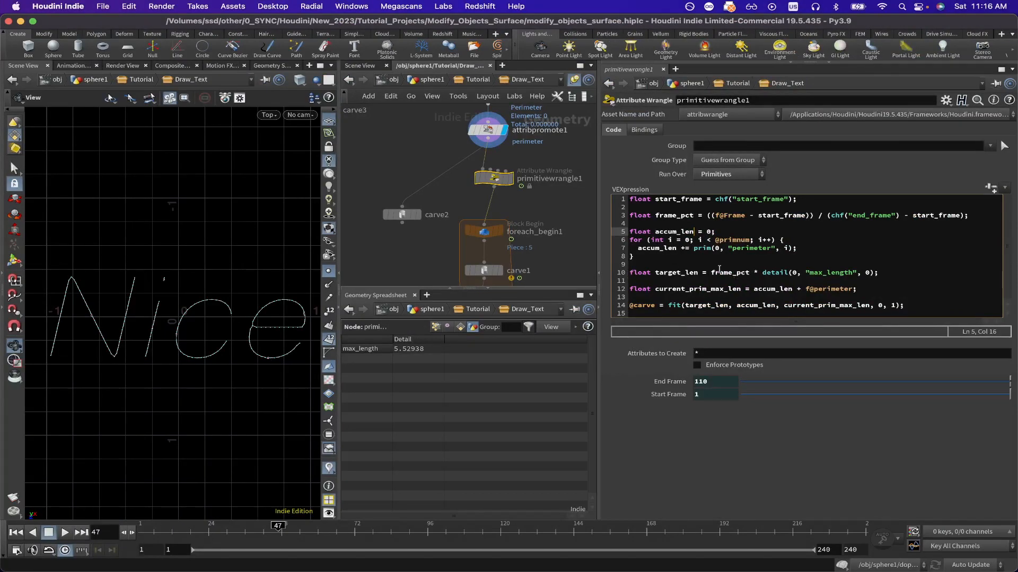
Examine the target_len and current_prim_max_len lines in the wrangle code, highlighting the max_length detail lookup.
{"action": "left_click_drag", "start_coordinate": [711, 270], "coordinate": [857, 271]}
{"action": "left_click", "coordinate": [746, 272]}
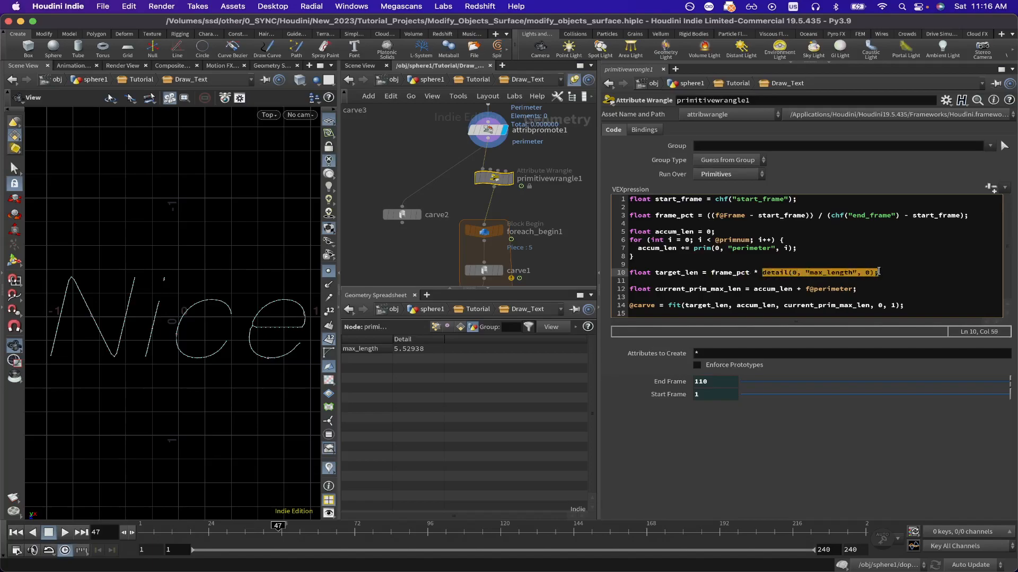
{"action": "left_click", "coordinate": [878, 271]}
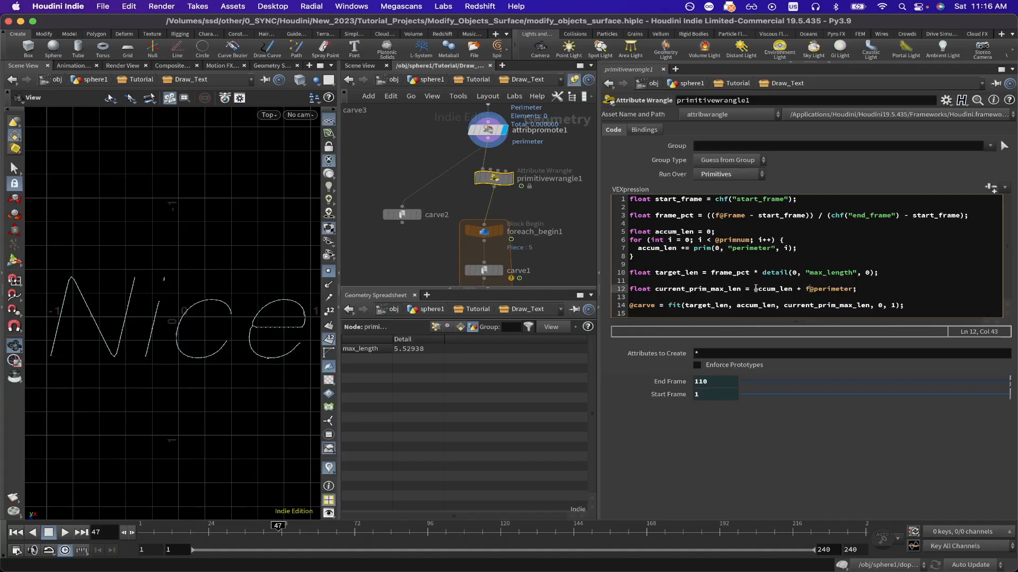
{"action": "left_click", "coordinate": [804, 288]}
Select the accum_len and Current_prim_max_len descriptions together in the Chrome drawing to compare them.
{"action": "key", "text": "ctrl+Left"}
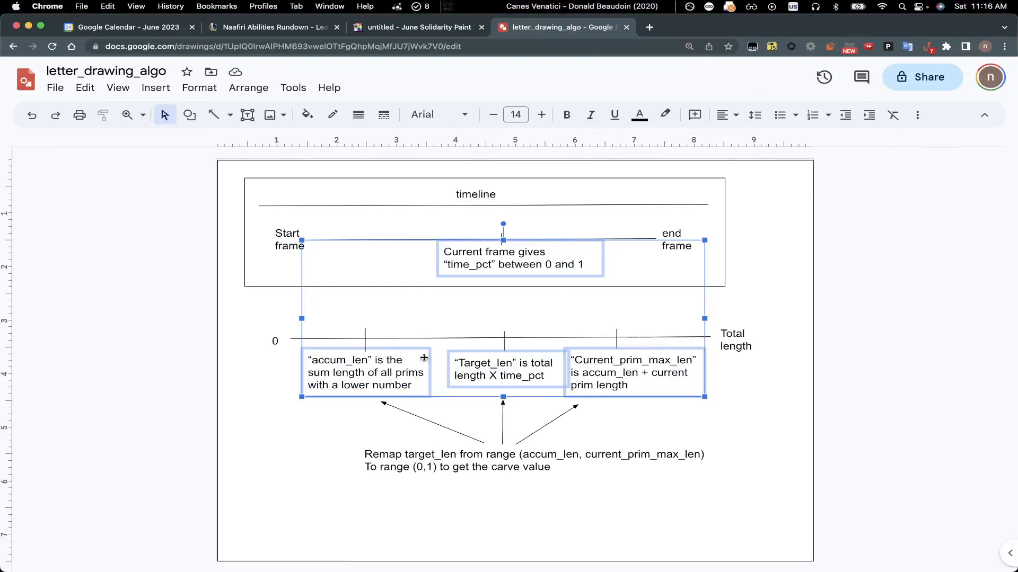
{"action": "left_click", "coordinate": [340, 443]}
{"action": "left_click", "coordinate": [341, 385]}
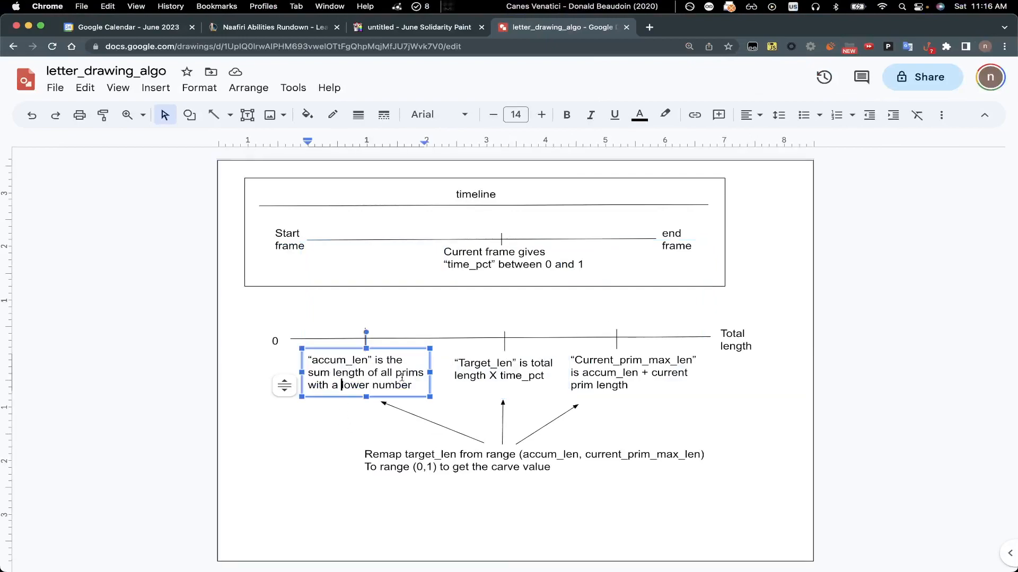
{"action": "left_click", "coordinate": [584, 372], "text": "shift"}
{"action": "key", "text": "ctrl+Right"}
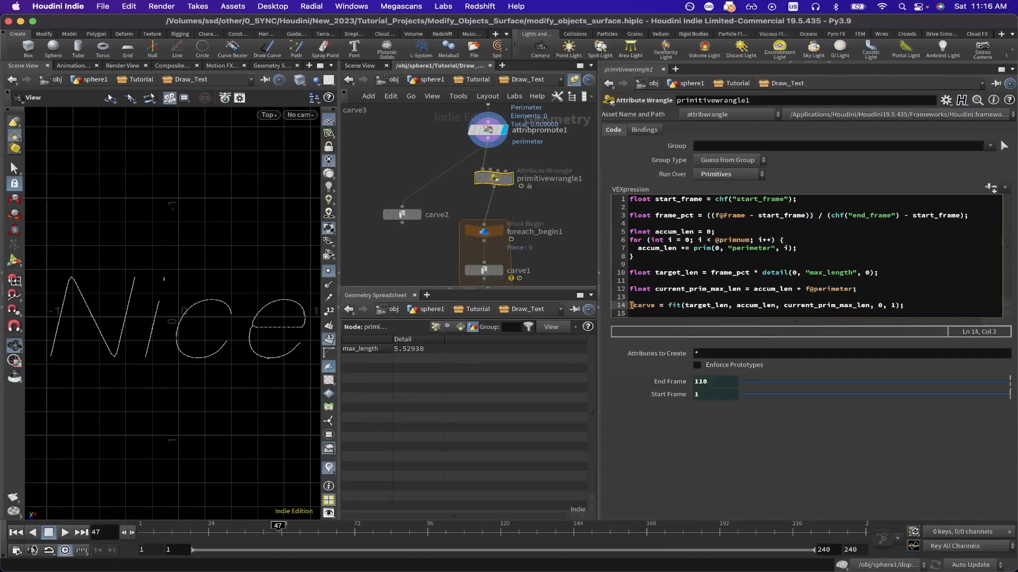
{"action": "left_click", "coordinate": [693, 305]}
{"action": "left_click_drag", "start_coordinate": [696, 305], "coordinate": [776, 306]}
{"action": "left_click", "coordinate": [728, 306]}
{"action": "left_click", "coordinate": [775, 305]}
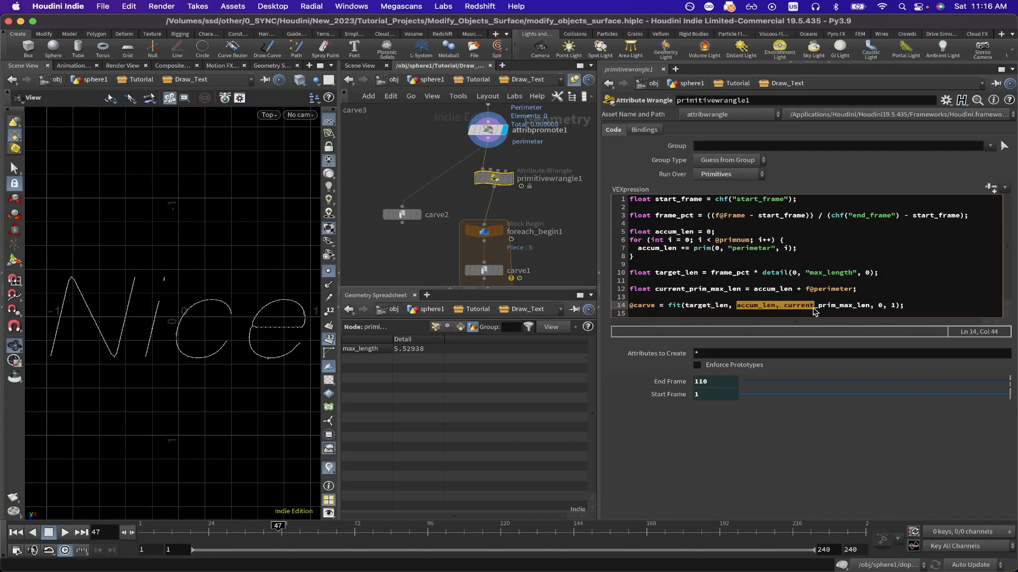
{"action": "left_click_drag", "start_coordinate": [814, 312], "coordinate": [871, 311]}
{"action": "left_click", "coordinate": [870, 312]}
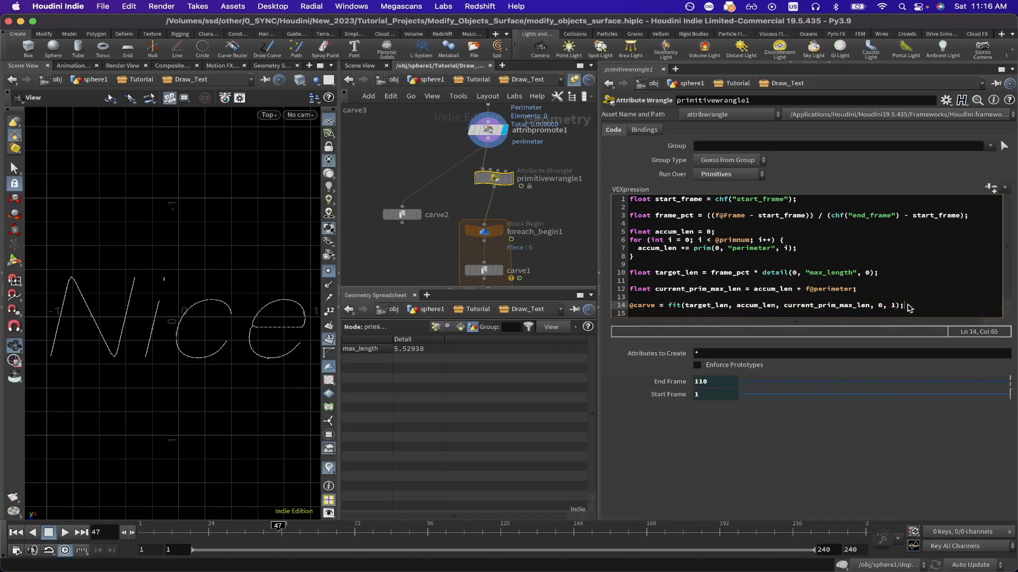
Display the foreach_end1 node and open carve1's parameters to examine the Second U expression.
{"action": "scroll", "coordinate": [570, 260], "scroll_direction": "down", "scroll_amount": 3}
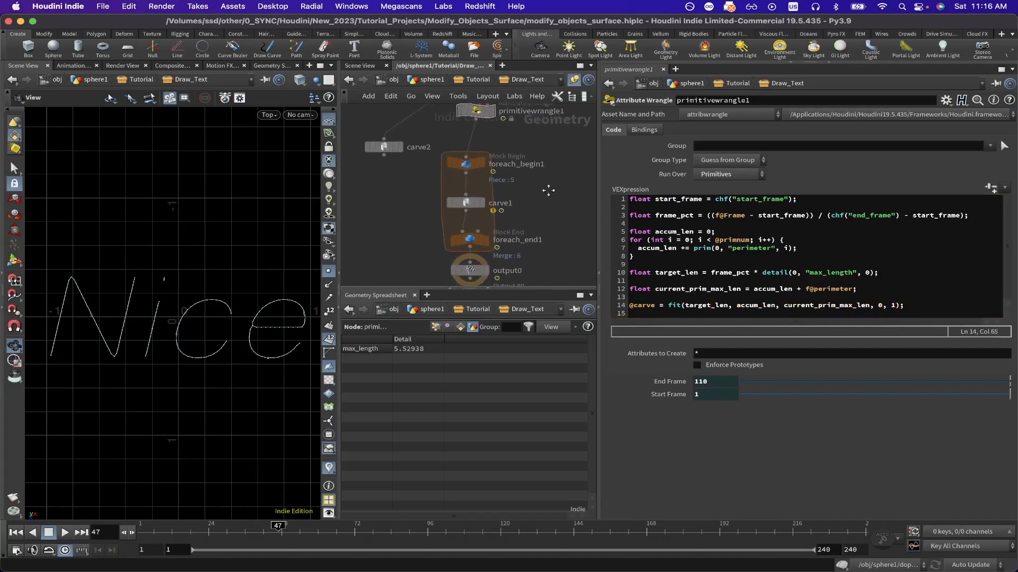
{"action": "left_click", "coordinate": [472, 236]}
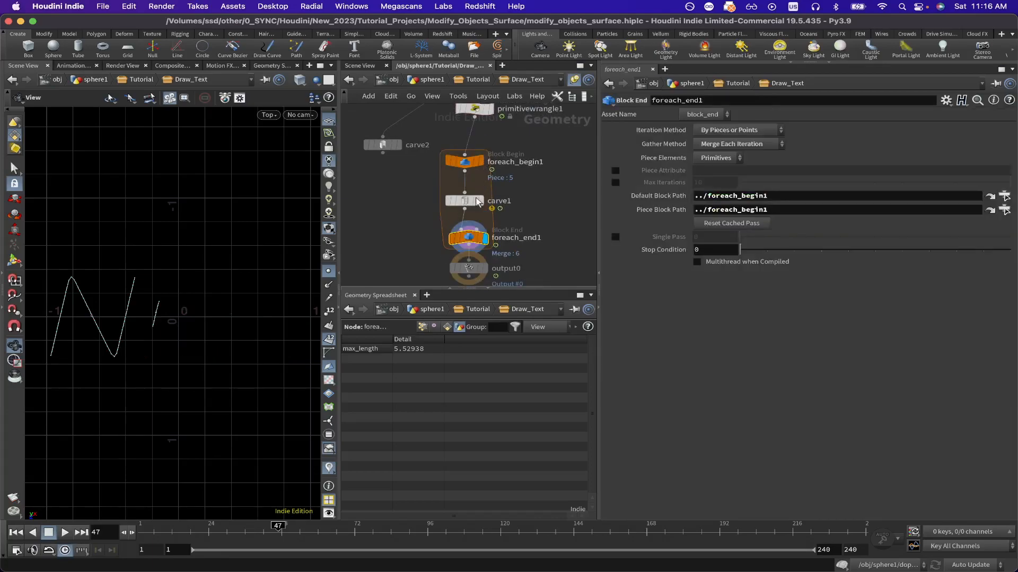
{"action": "left_click", "coordinate": [467, 204]}
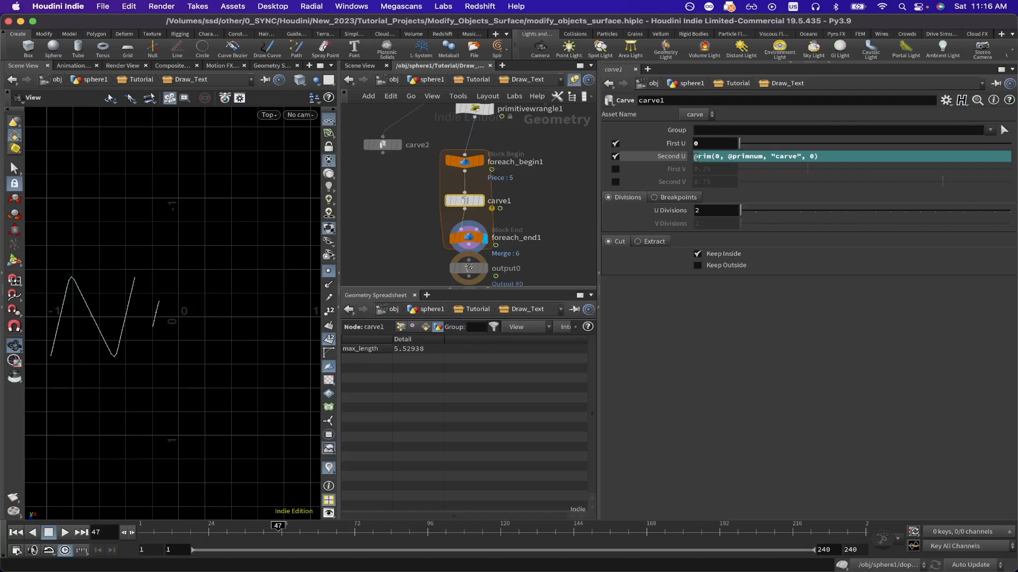
Highlight carve1's Second U prim() expression, display the output0 node and play the drawing animation from the start.
{"action": "left_click_drag", "start_coordinate": [735, 154], "coordinate": [852, 155]}
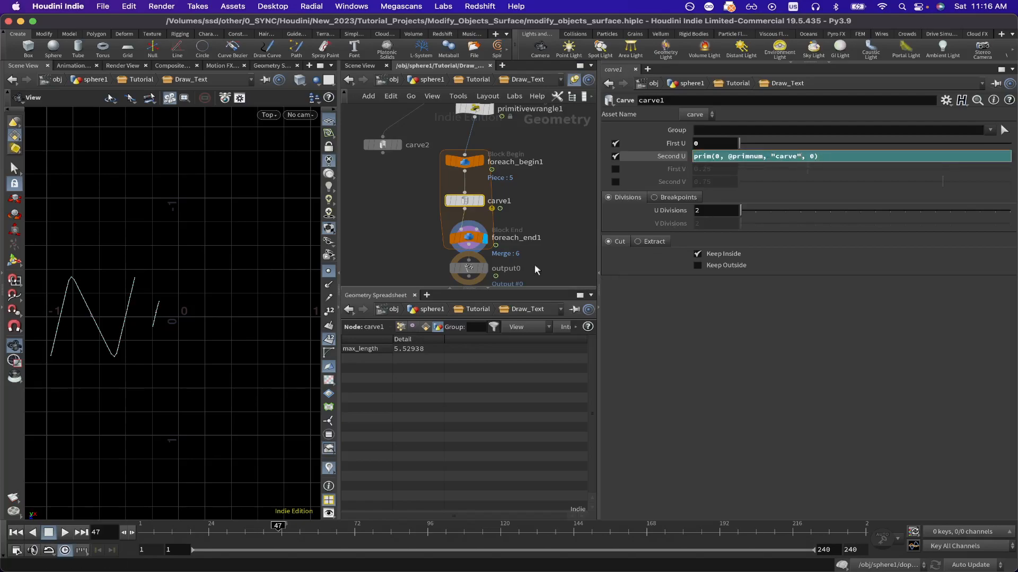
{"action": "left_click", "coordinate": [485, 268]}
{"action": "left_click_drag", "start_coordinate": [157, 536], "coordinate": [116, 538]}
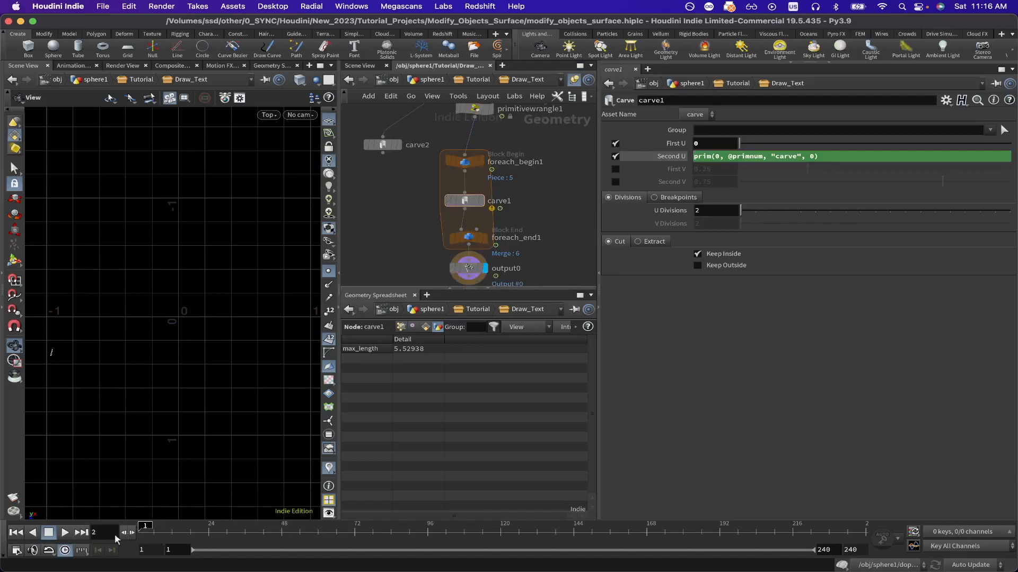
{"action": "left_click", "coordinate": [64, 533]}
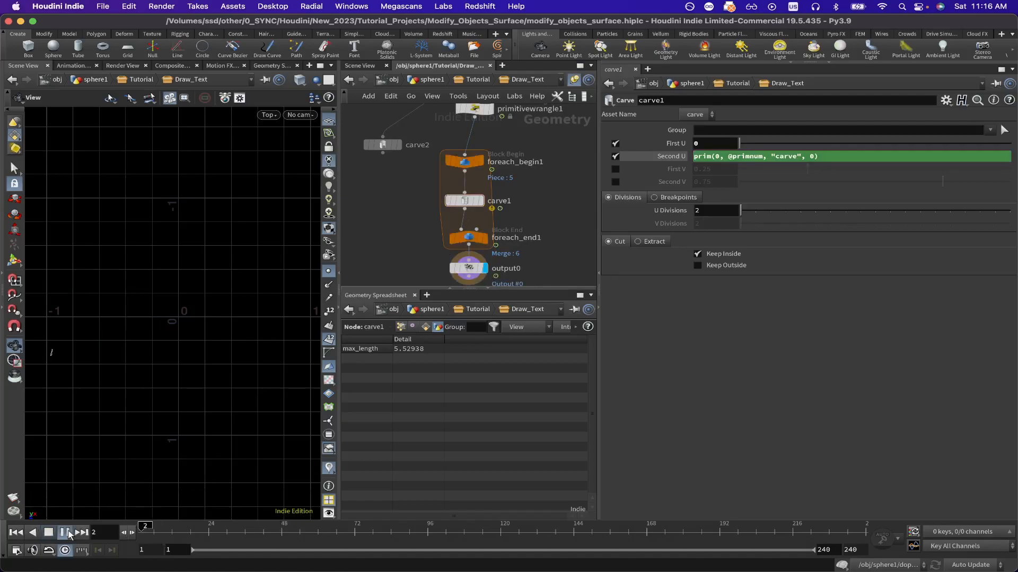
Set Draw_Text's Start Frame to 50 and End Frame to 200, and scrub the timeline to check the drawing's timing.
{"action": "left_click", "coordinate": [477, 80]}
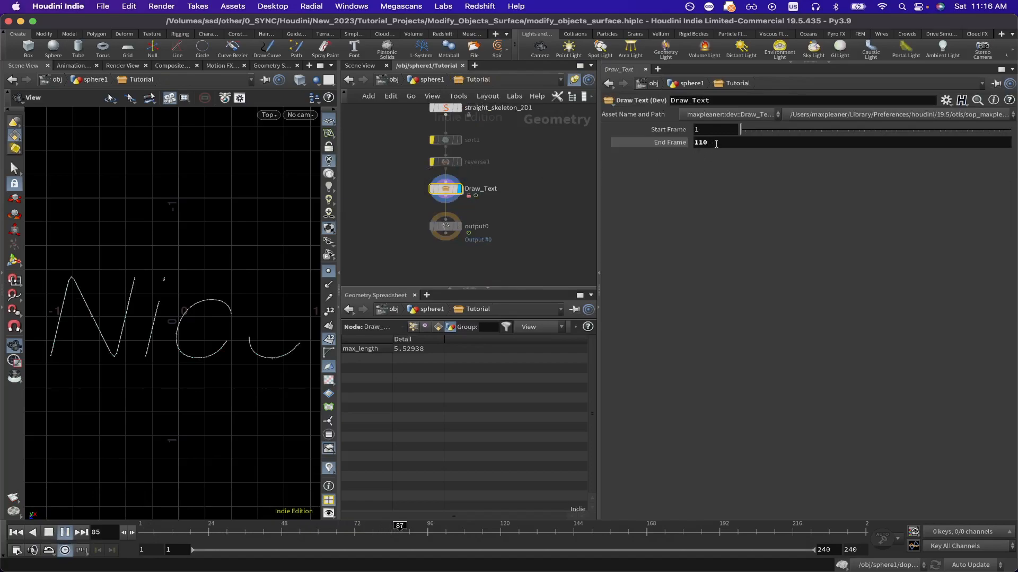
{"action": "left_click", "coordinate": [699, 130]}
{"action": "type", "text": "50"}
{"action": "key", "text": "Tab"}
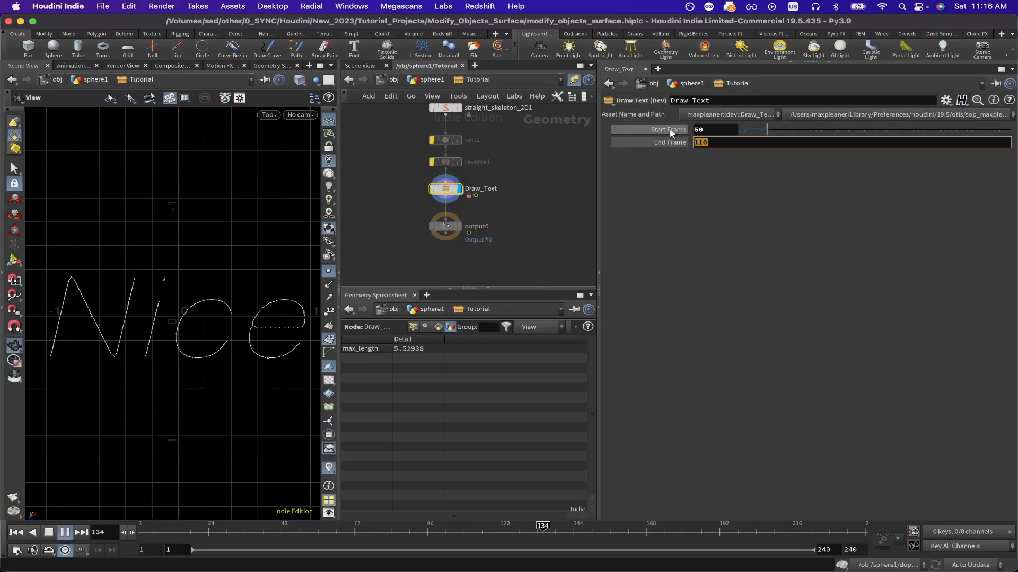
{"action": "type", "text": "200"}
{"action": "key", "text": "Return"}
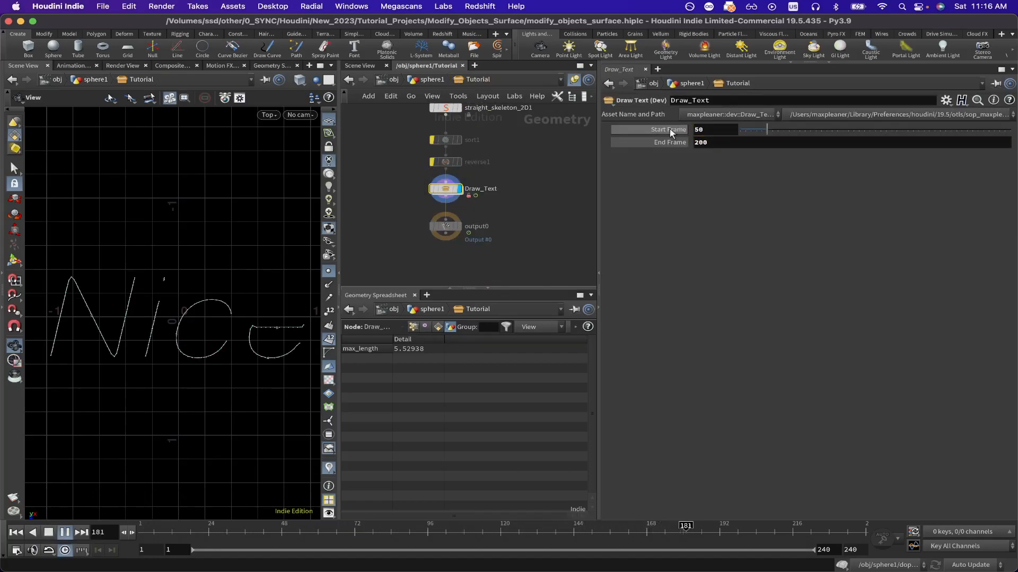
{"action": "left_click", "coordinate": [293, 530]}
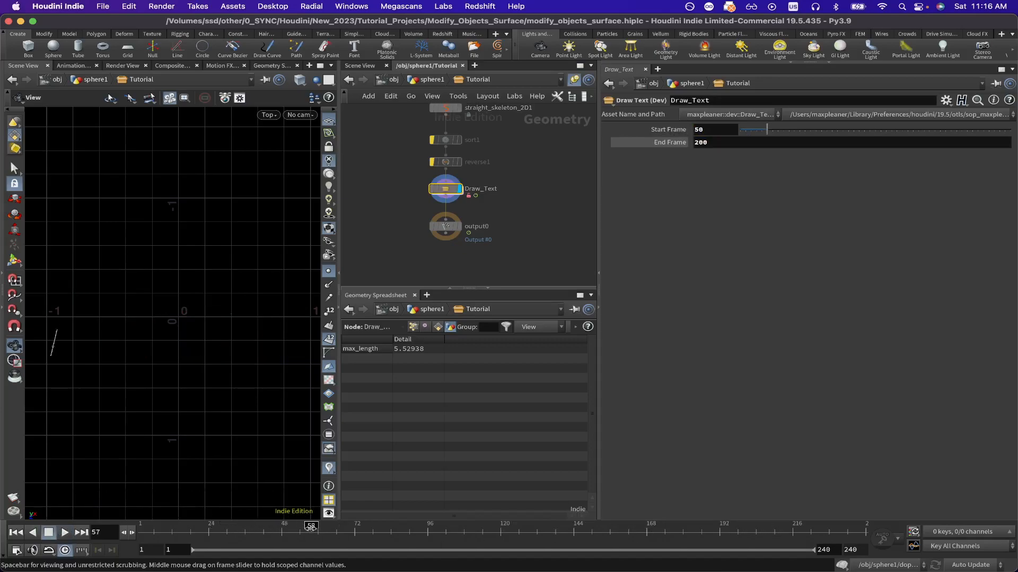
{"action": "mouse_move", "coordinate": [299, 531]}
{"action": "left_mouse_down"}
{"action": "mouse_move", "coordinate": [290, 531]}
{"action": "mouse_move", "coordinate": [862, 544]}
{"action": "mouse_move", "coordinate": [57, 552]}
{"action": "left_mouse_up"}
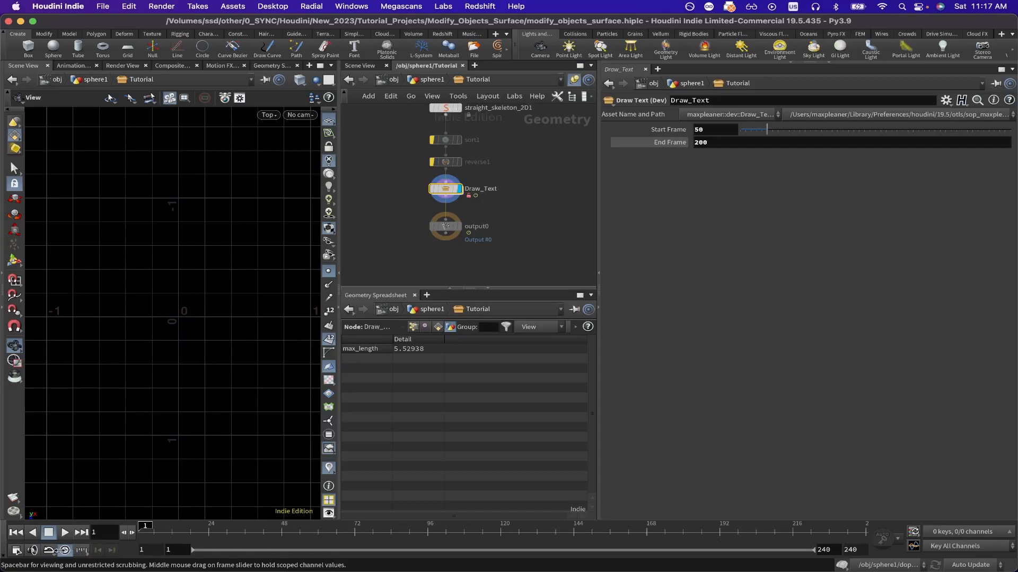
Set Draw_Text's Start Frame to 0 and End Frame to 120.
{"action": "left_click", "coordinate": [708, 129]}
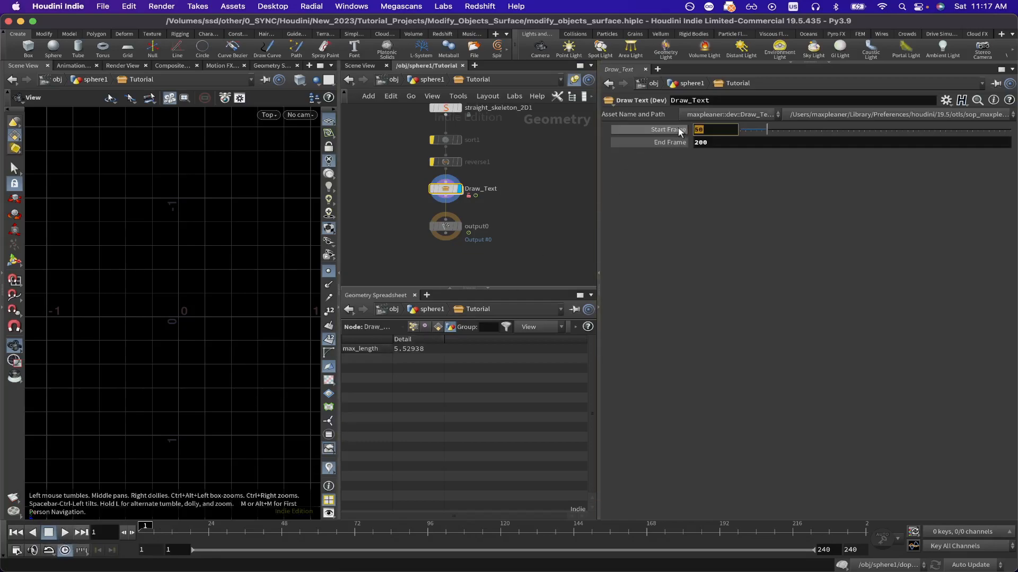
{"action": "type", "text": "0"}
{"action": "key", "text": "Tab"}
{"action": "type", "text": "120"}
{"action": "key", "text": "Return"}
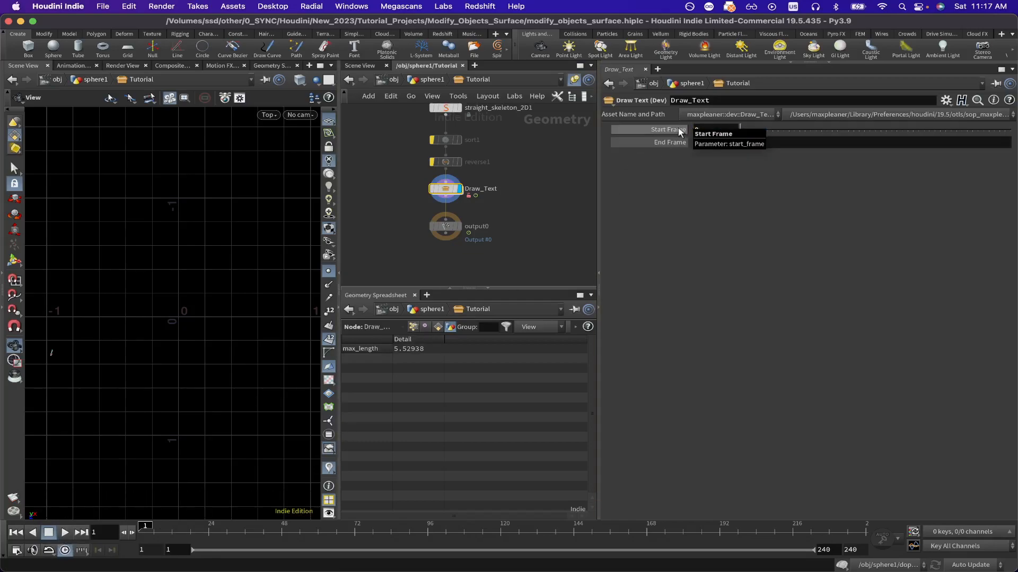
Set the timeline's end frame to 120, play the animation and scrub to frame 105 to inspect how the letters are drawn.
{"action": "left_click", "coordinate": [850, 551]}
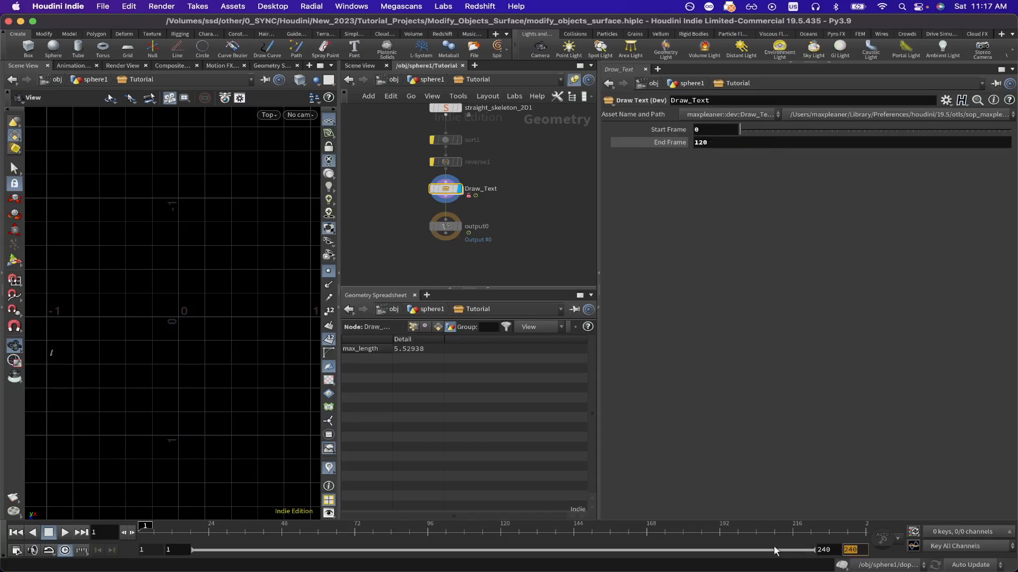
{"action": "type", "text": "120"}
{"action": "key", "text": "Return"}
{"action": "left_click", "coordinate": [65, 533]}
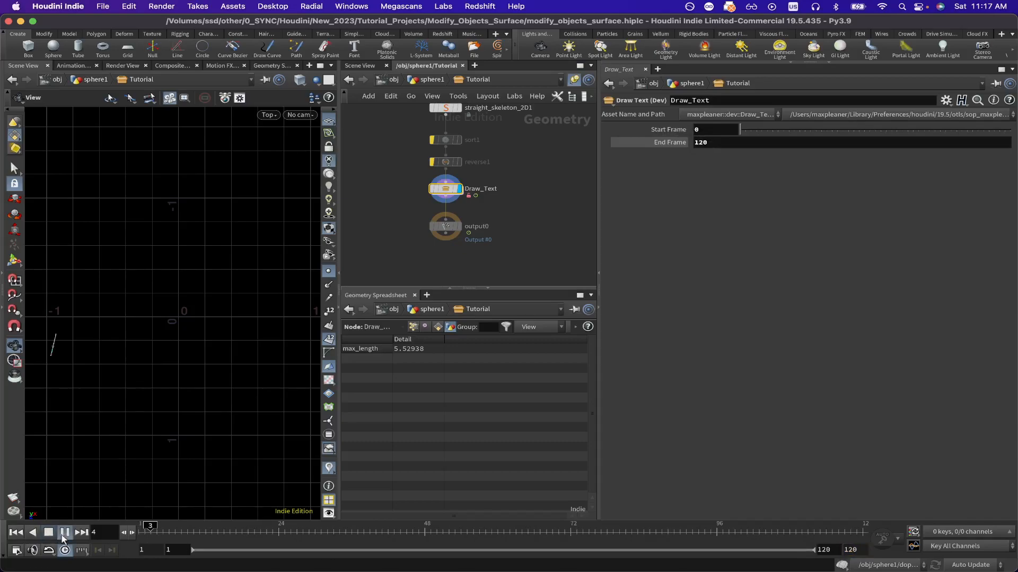
{"action": "middle_click_drag", "start_coordinate": [516, 172], "coordinate": [488, 205]}
{"action": "scroll", "coordinate": [501, 169], "scroll_direction": "up", "scroll_amount": 2}
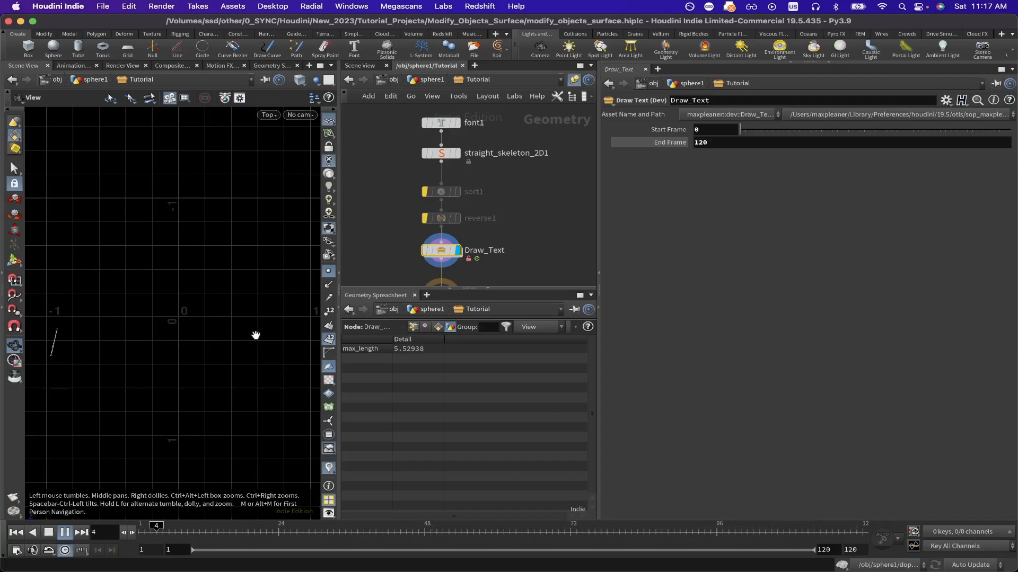
{"action": "left_click_drag", "start_coordinate": [540, 529], "coordinate": [770, 528]}
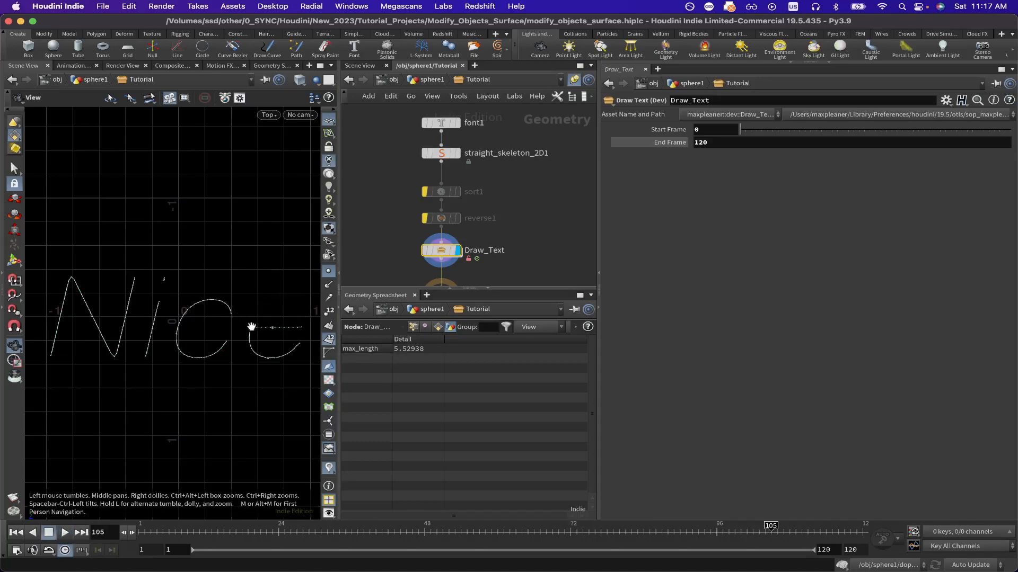
Enable the bypassed reverse1 node and highlight its source group 1 3 5 curves in the viewport.
{"action": "left_click", "coordinate": [440, 218]}
{"action": "key", "text": "b"}
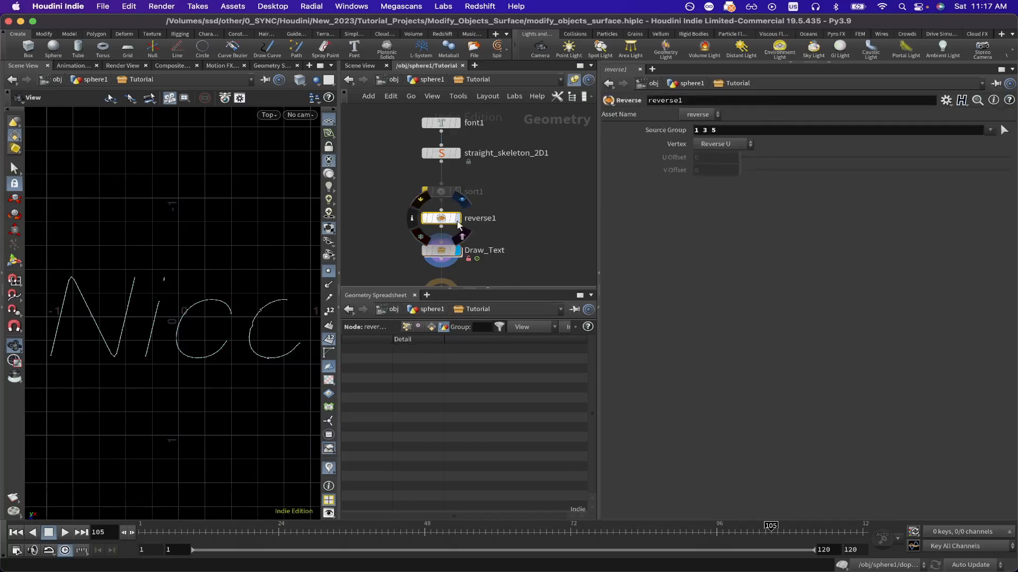
{"action": "key", "text": "r"}
{"action": "left_click", "coordinate": [1003, 130]}
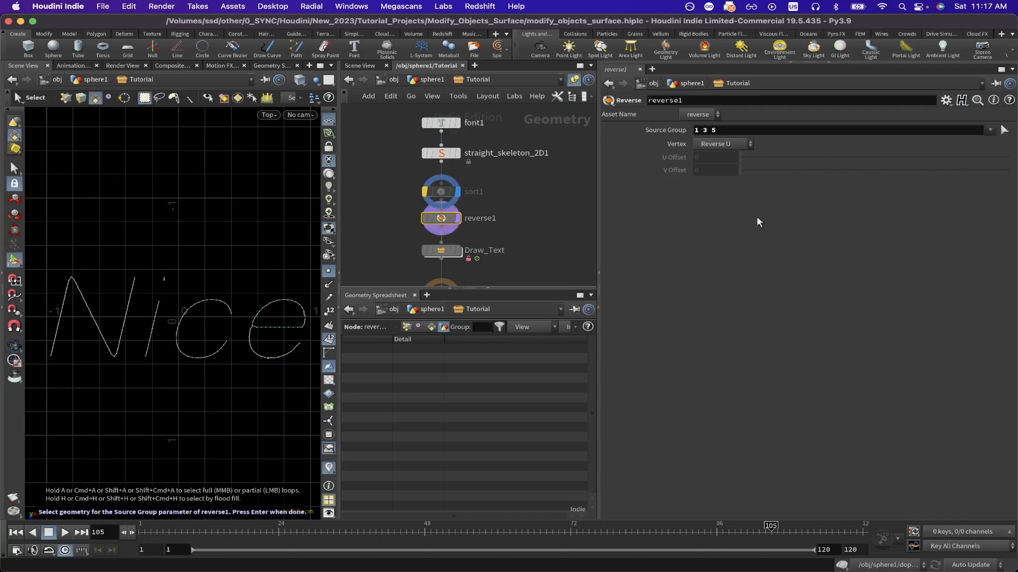
{"action": "key", "text": "Escape"}
{"action": "scroll", "coordinate": [155, 318], "scroll_direction": "up", "scroll_amount": 2}
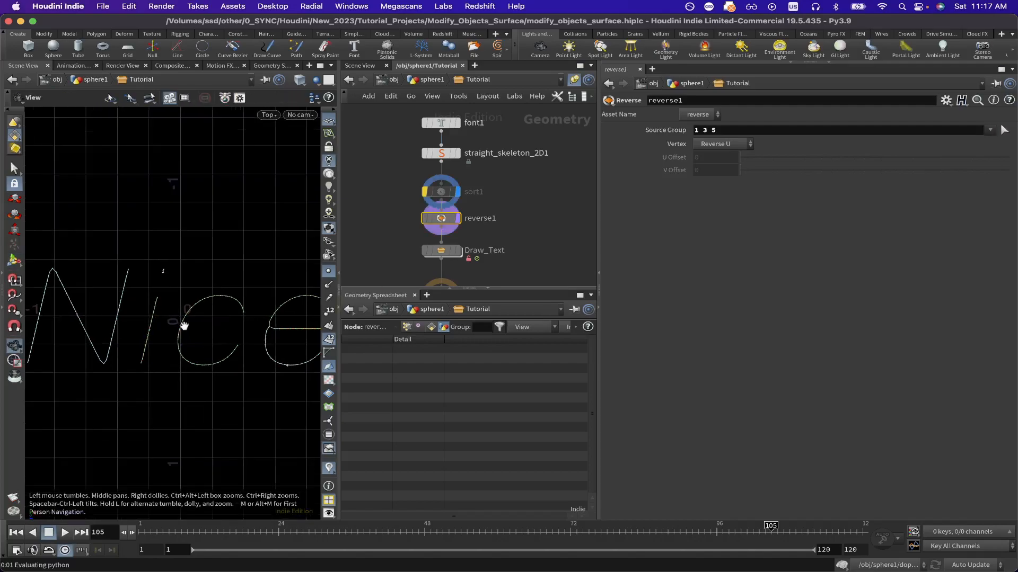
{"action": "mouse_move", "coordinate": [182, 330]}
{"action": "middle_mouse_down"}
{"action": "mouse_move", "coordinate": [166, 332]}
{"action": "mouse_move", "coordinate": [176, 328]}
{"action": "middle_mouse_up"}
{"action": "key", "text": "s"}
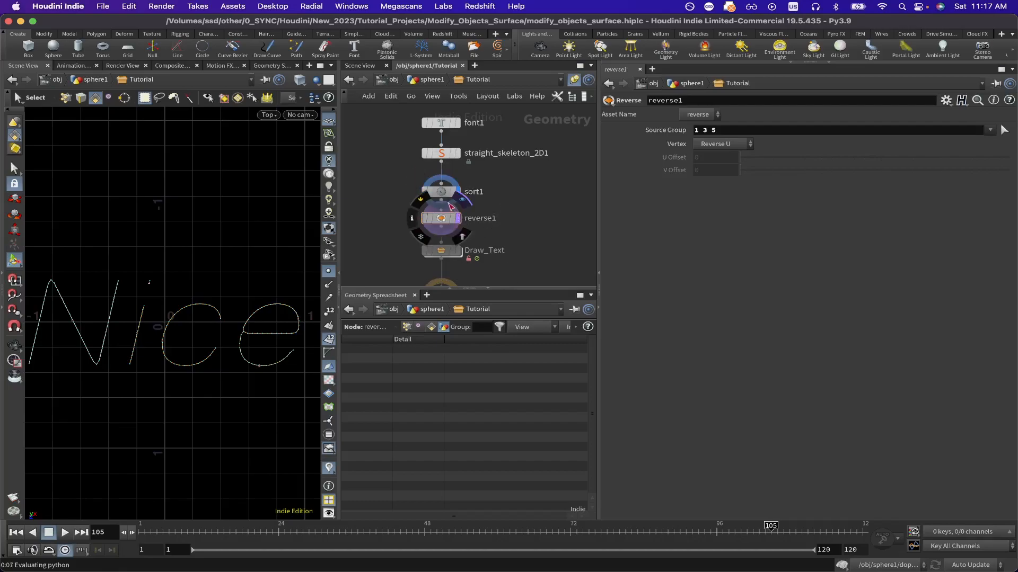
Display the output0 node and scrub the timeline to frame 116 to review the stroke directions with reverse1 enabled.
{"action": "left_click", "coordinate": [434, 193]}
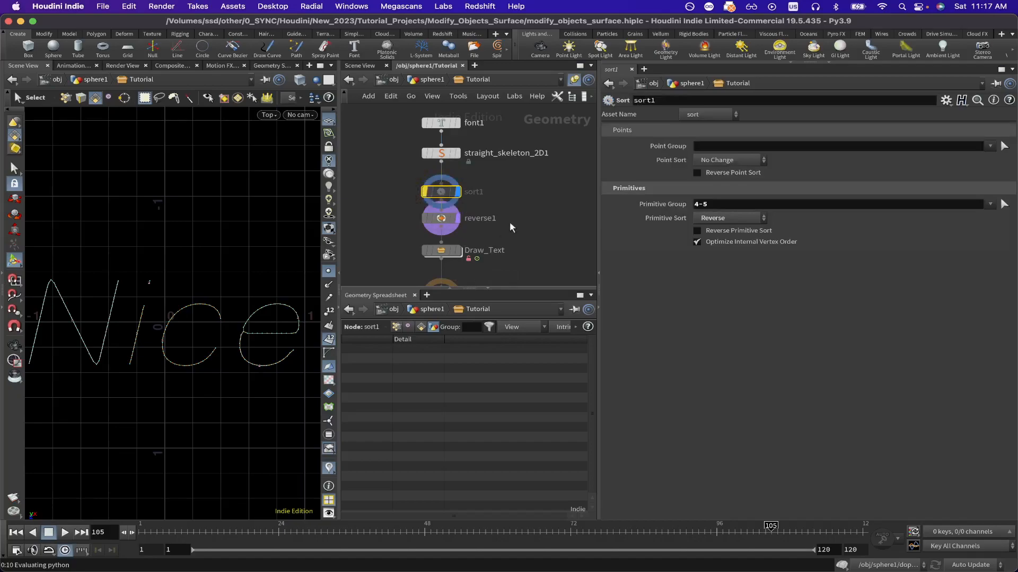
{"action": "left_click", "coordinate": [457, 216]}
{"action": "middle_click_drag", "start_coordinate": [511, 260], "coordinate": [499, 142]}
{"action": "left_click", "coordinate": [448, 175]}
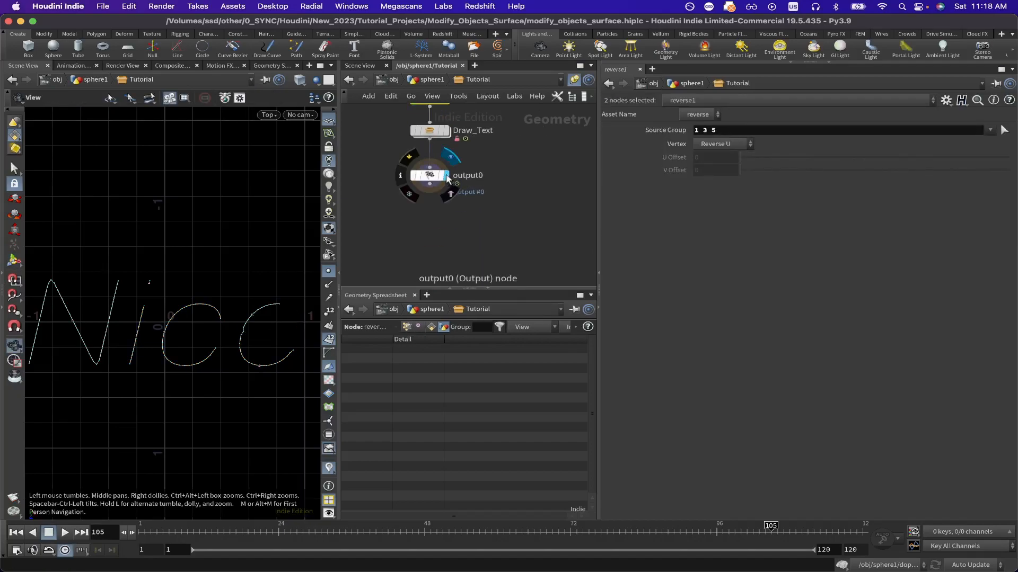
{"action": "mouse_move", "coordinate": [153, 533]}
{"action": "left_mouse_down"}
{"action": "mouse_move", "coordinate": [862, 534]}
{"action": "mouse_move", "coordinate": [669, 523]}
{"action": "left_mouse_up"}
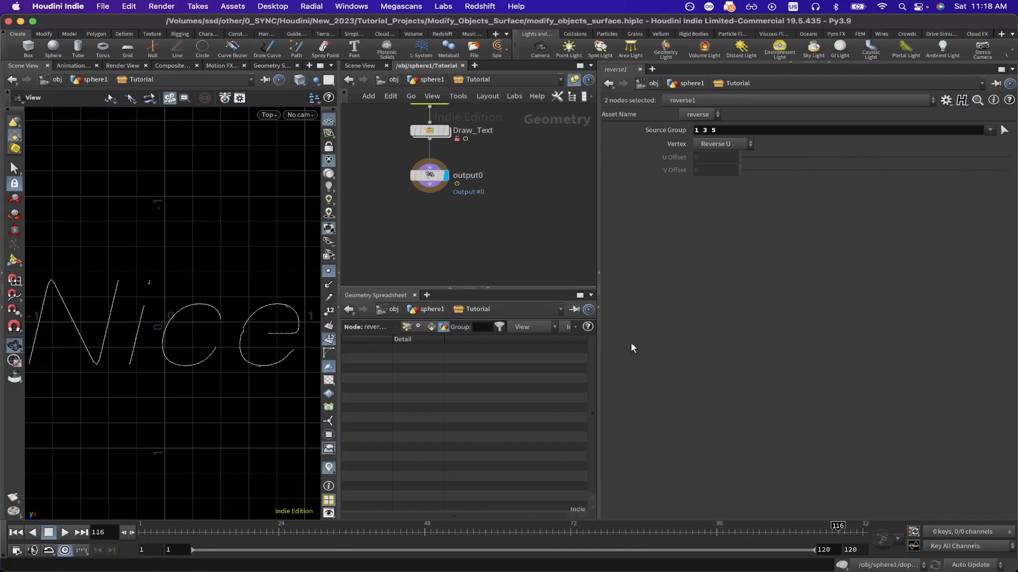
Enable the bypassed sort1 node and highlight its primitive group 4-5 in the viewport.
{"action": "middle_click_drag", "start_coordinate": [568, 226], "coordinate": [560, 239]}
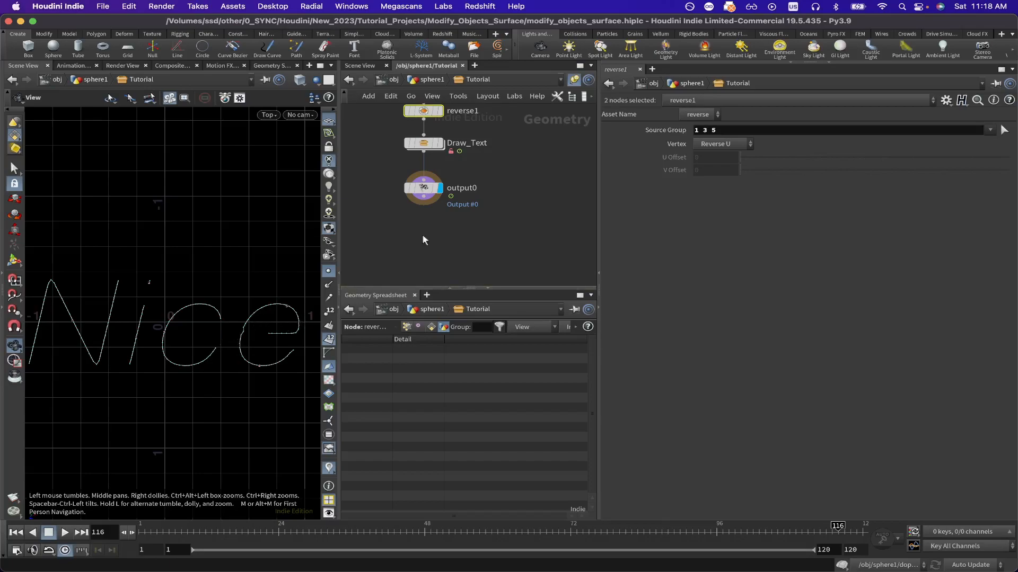
{"action": "middle_click_drag", "start_coordinate": [457, 222], "coordinate": [461, 269]}
{"action": "left_click", "coordinate": [425, 131]}
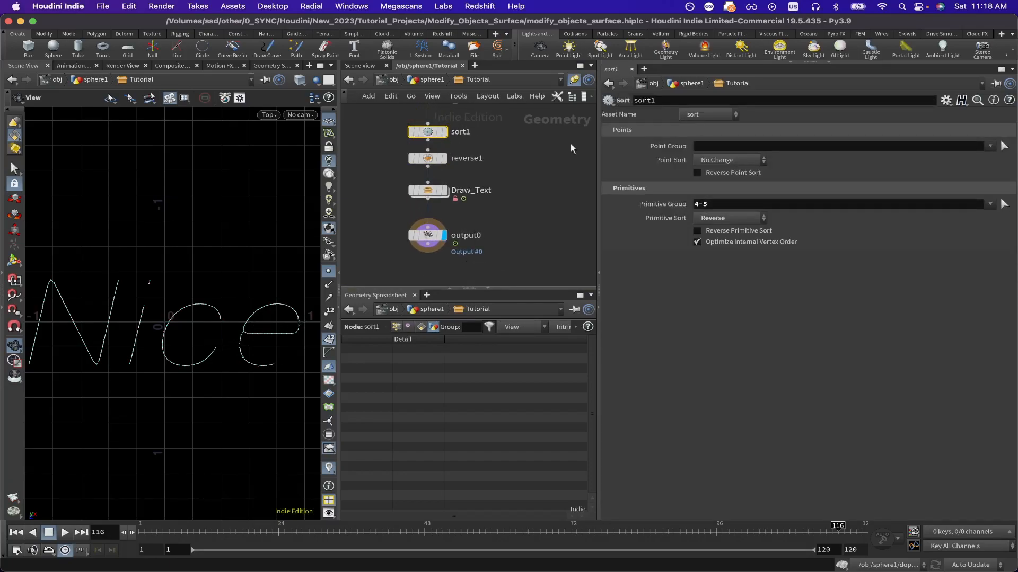
{"action": "left_click", "coordinate": [1004, 205]}
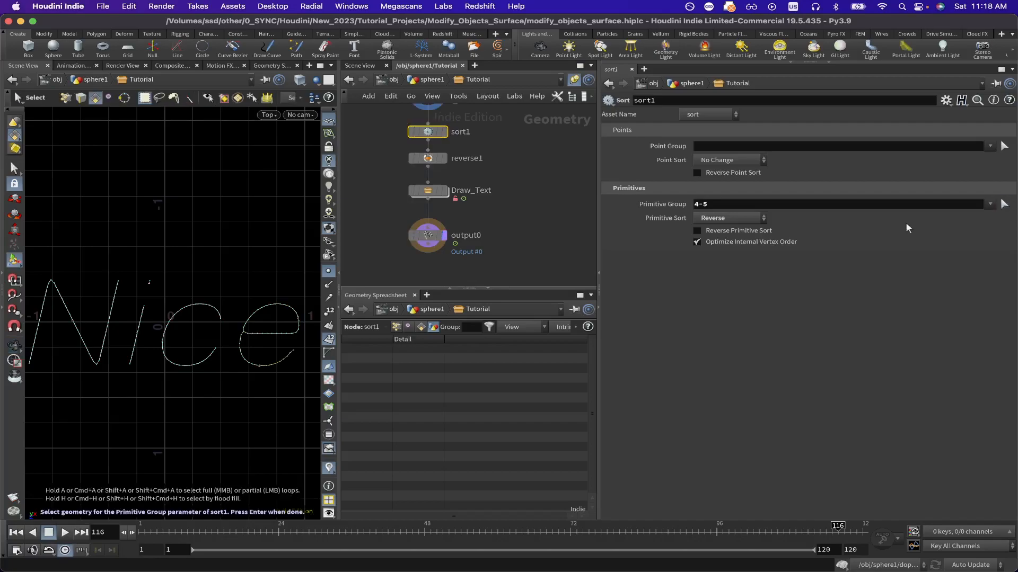
Compare the stroke order of the letter e with sort1 bypassed and re-enabled, scrubbing the timeline to frame 120 each time.
{"action": "left_click", "coordinate": [412, 132]}
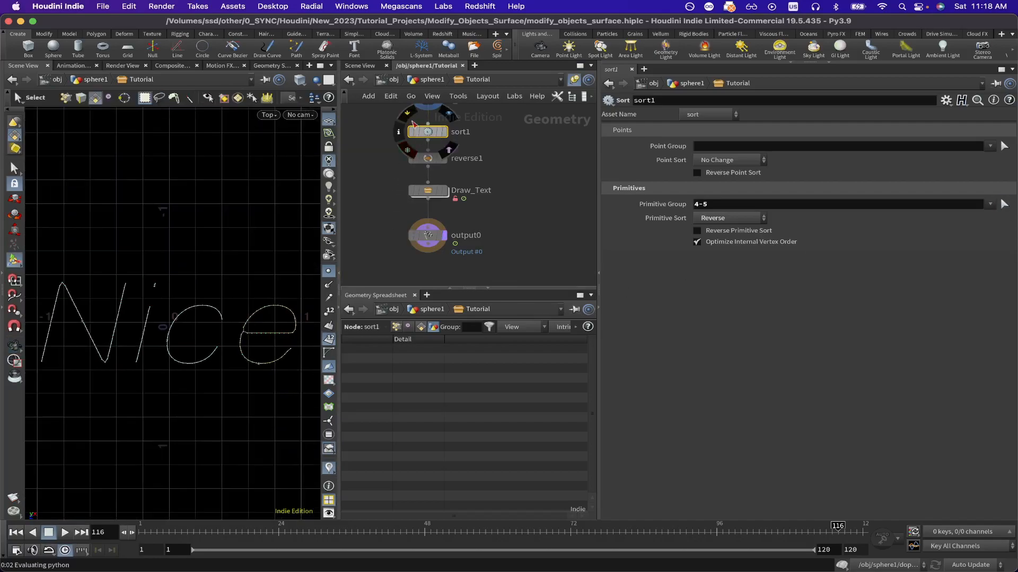
{"action": "left_click_drag", "start_coordinate": [649, 530], "coordinate": [613, 530]}
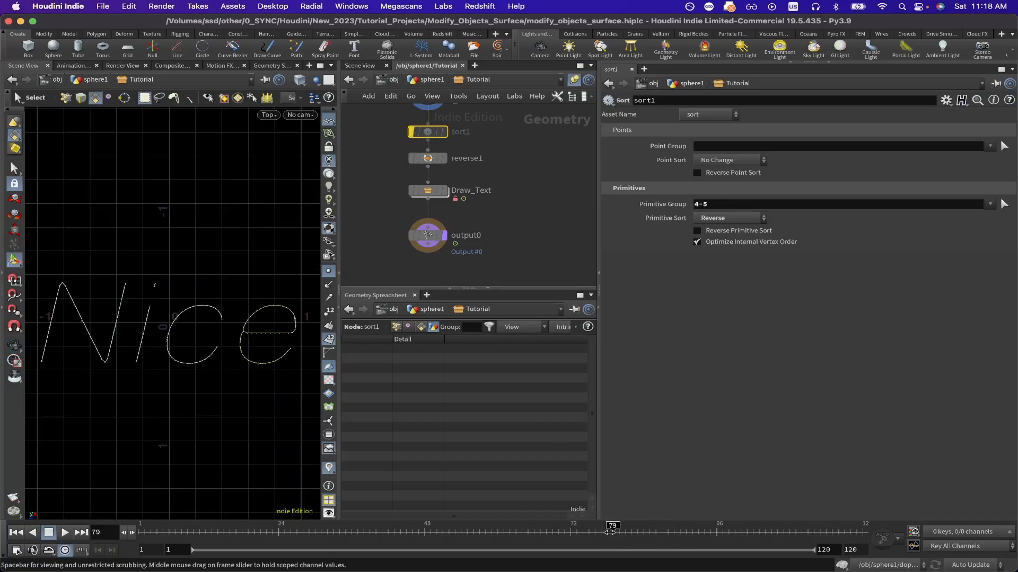
{"action": "mouse_move", "coordinate": [446, 243]}
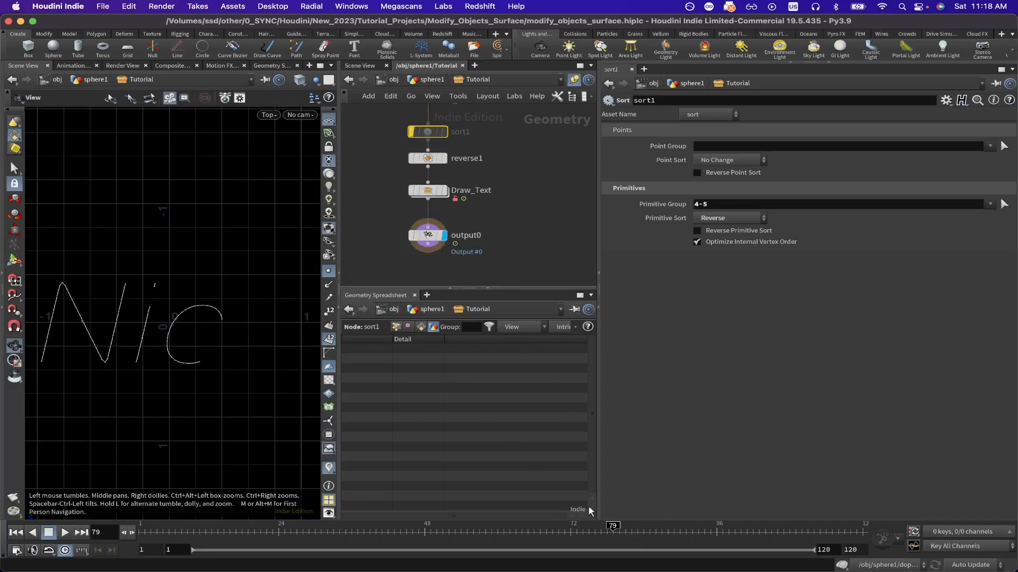
{"action": "left_click_drag", "start_coordinate": [614, 530], "coordinate": [864, 526]}
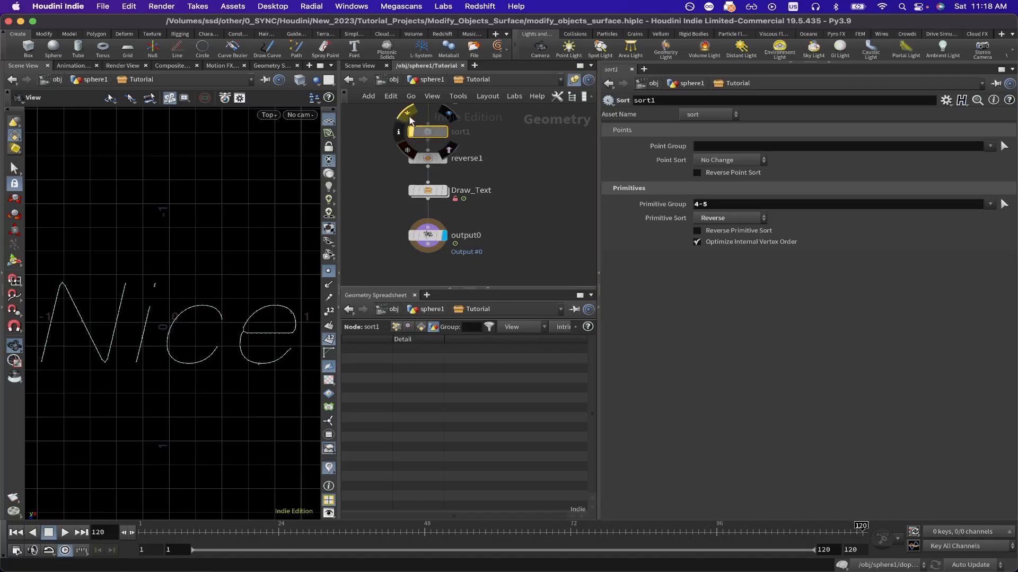
{"action": "left_click", "coordinate": [413, 132]}
{"action": "mouse_move", "coordinate": [558, 530]}
{"action": "left_mouse_down"}
{"action": "mouse_move", "coordinate": [820, 532]}
{"action": "mouse_move", "coordinate": [872, 541]}
{"action": "mouse_move", "coordinate": [625, 533]}
{"action": "mouse_move", "coordinate": [772, 532]}
{"action": "mouse_move", "coordinate": [850, 546]}
{"action": "mouse_move", "coordinate": [801, 533]}
{"action": "mouse_move", "coordinate": [661, 532]}
{"action": "mouse_move", "coordinate": [819, 533]}
{"action": "mouse_move", "coordinate": [868, 558]}
{"action": "left_mouse_up"}
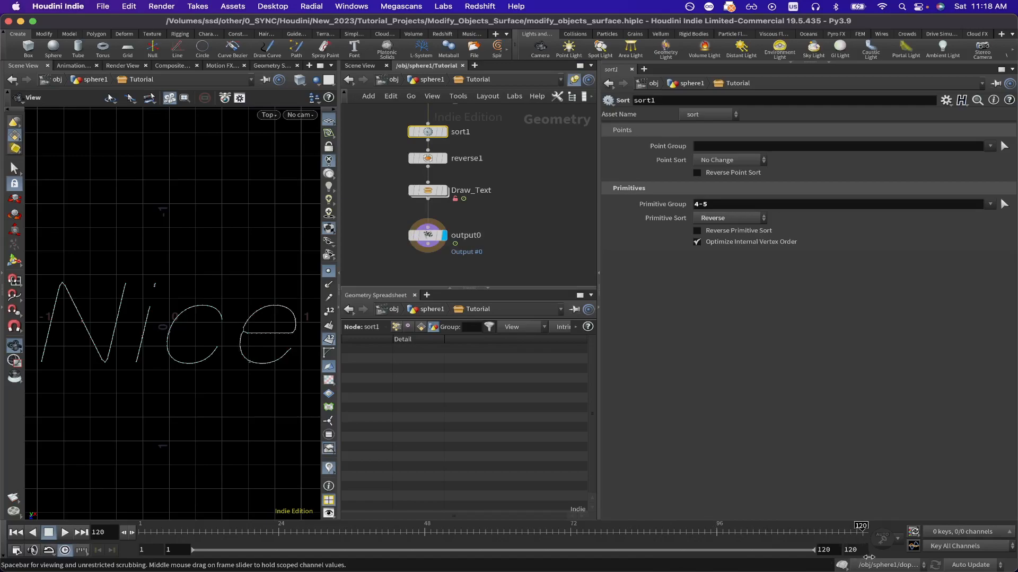
Highlight sort1's primitive group 4-5 in the viewport once more and save the scene file.
{"action": "left_click", "coordinate": [1004, 204]}
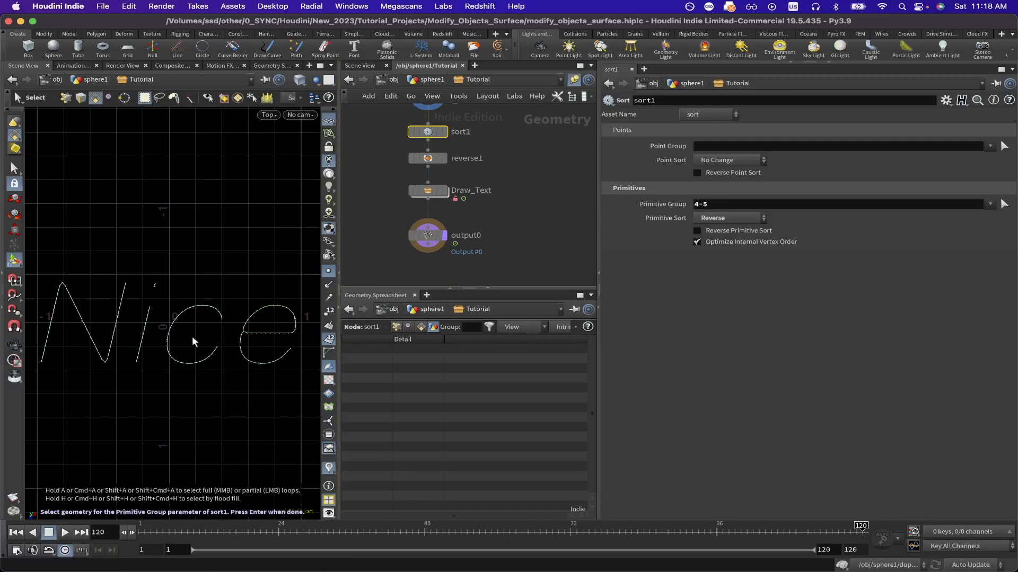
{"action": "key", "text": "Return"}
{"action": "mouse_move", "coordinate": [444, 194]}
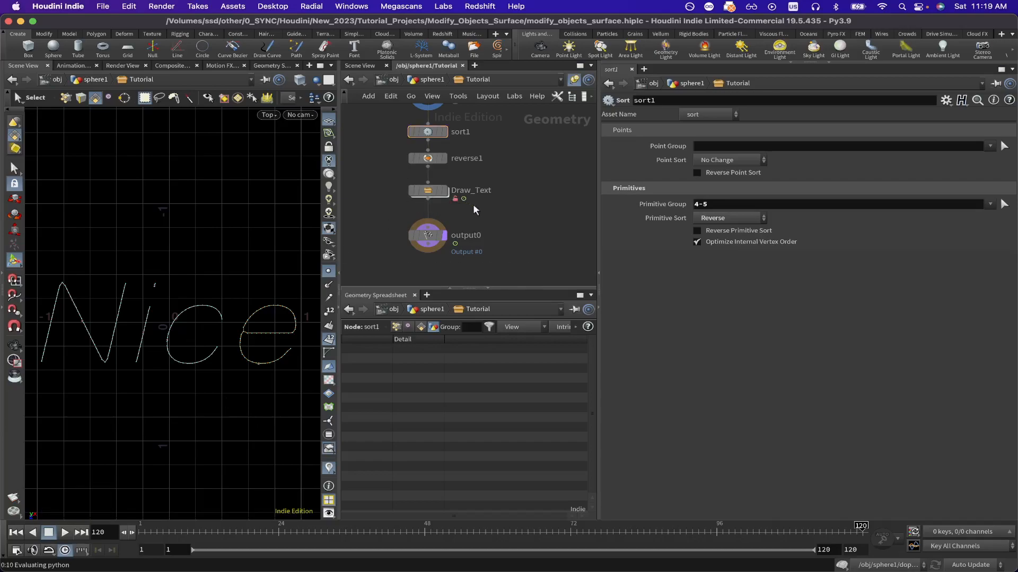
{"action": "key", "text": "super+s"}
Display output0, scrub the timeline through to frame 120 to review the finished text-drawing animation, and save the scene file.
{"action": "scroll", "coordinate": [546, 226], "scroll_direction": "down", "scroll_amount": 3}
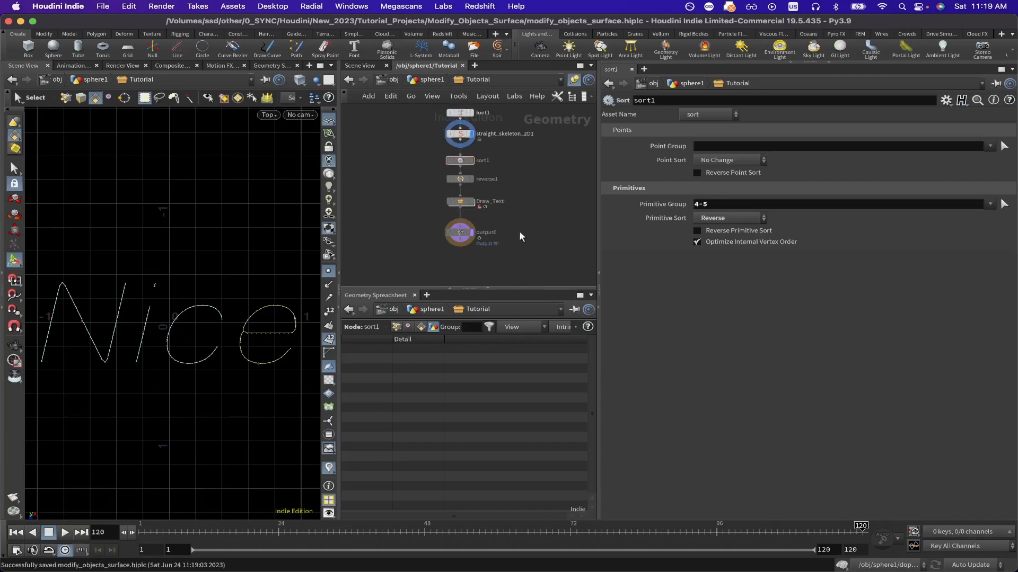
{"action": "left_click", "coordinate": [466, 243]}
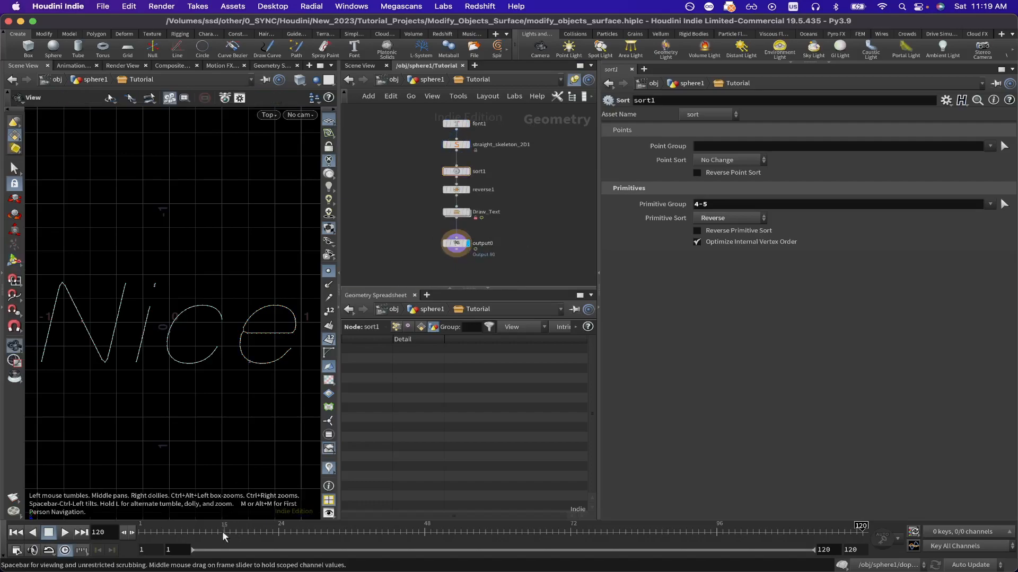
{"action": "mouse_move", "coordinate": [221, 531]}
{"action": "left_mouse_down"}
{"action": "mouse_move", "coordinate": [180, 530]}
{"action": "mouse_move", "coordinate": [793, 515]}
{"action": "mouse_move", "coordinate": [844, 528]}
{"action": "mouse_move", "coordinate": [204, 528]}
{"action": "mouse_move", "coordinate": [844, 526]}
{"action": "left_mouse_up"}
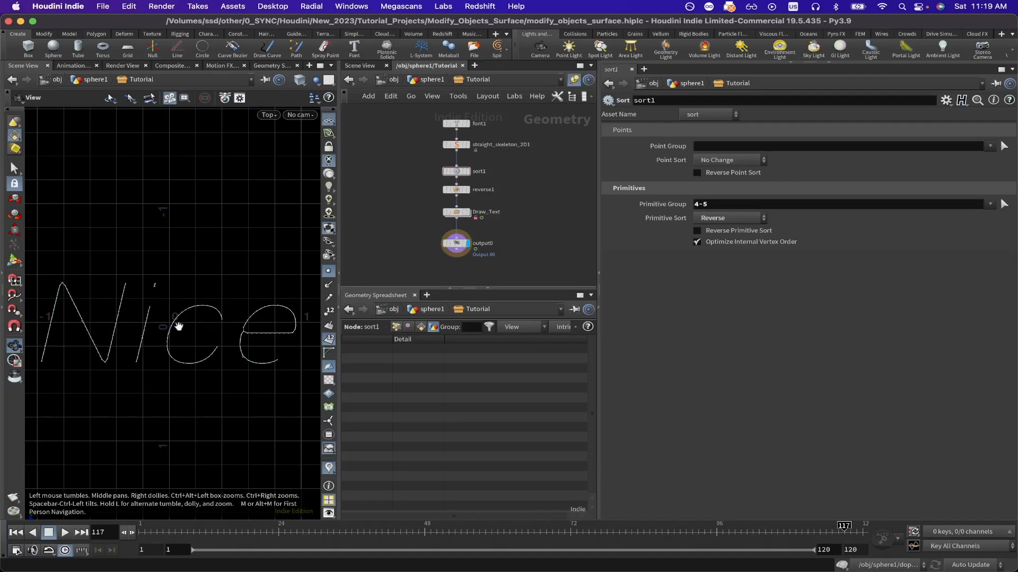
{"action": "mouse_move", "coordinate": [258, 530]}
{"action": "left_mouse_down"}
{"action": "mouse_move", "coordinate": [233, 530]}
{"action": "mouse_move", "coordinate": [819, 530]}
{"action": "mouse_move", "coordinate": [896, 551]}
{"action": "mouse_move", "coordinate": [758, 530]}
{"action": "mouse_move", "coordinate": [112, 553]}
{"action": "mouse_move", "coordinate": [869, 536]}
{"action": "left_mouse_up"}
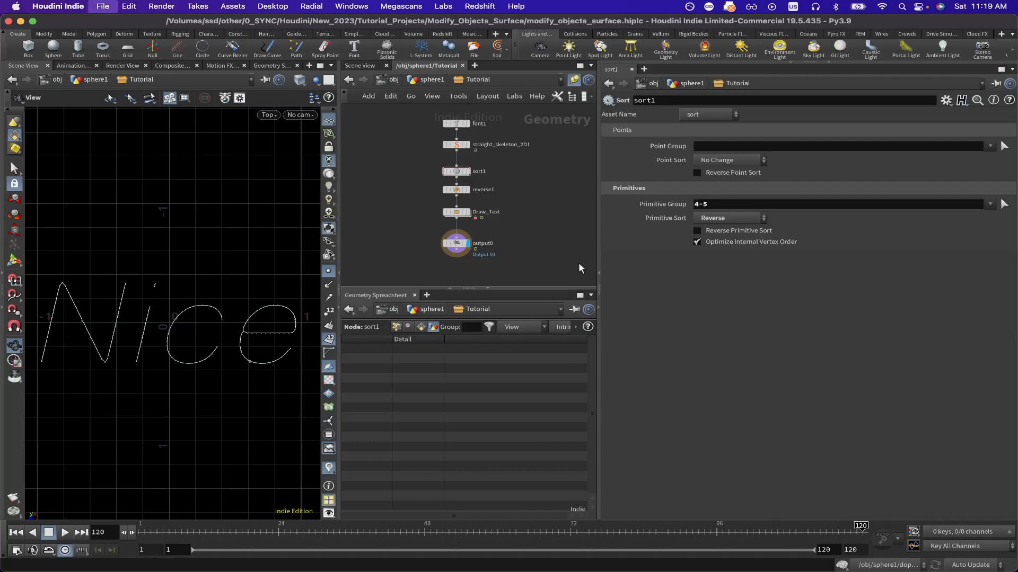
{"action": "key", "text": "super+s"}
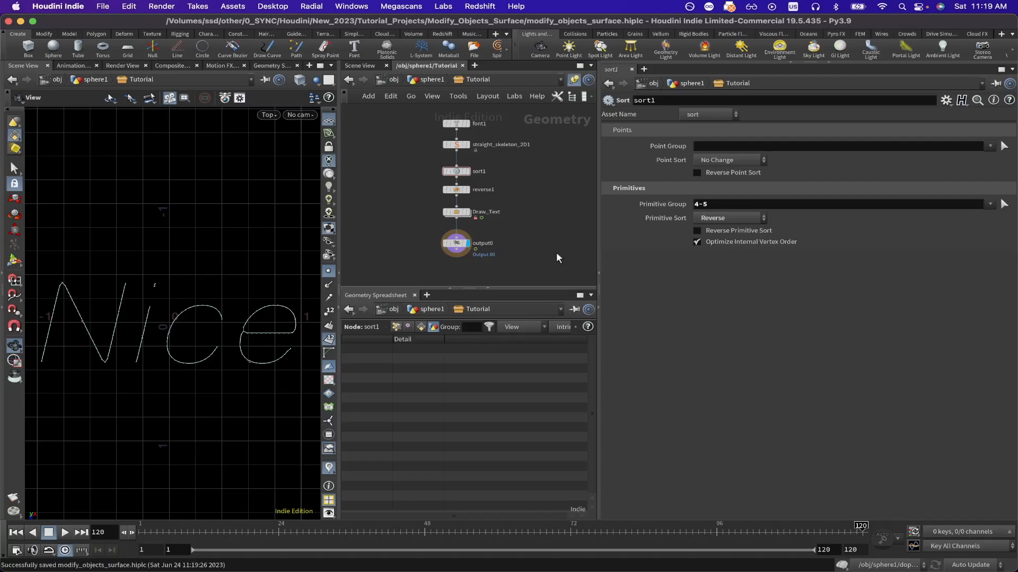
{"action": "key", "text": "super+Tab"}
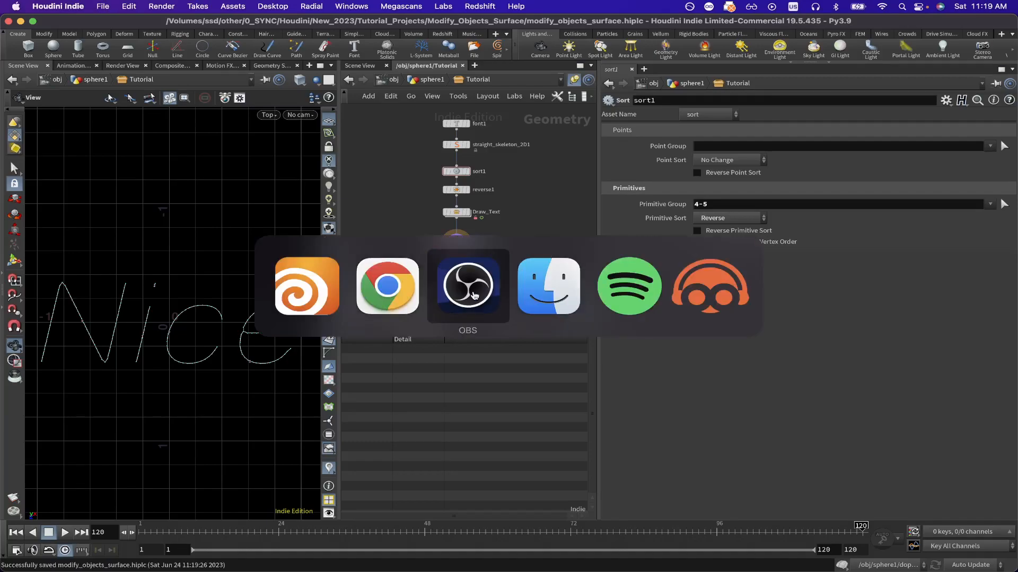